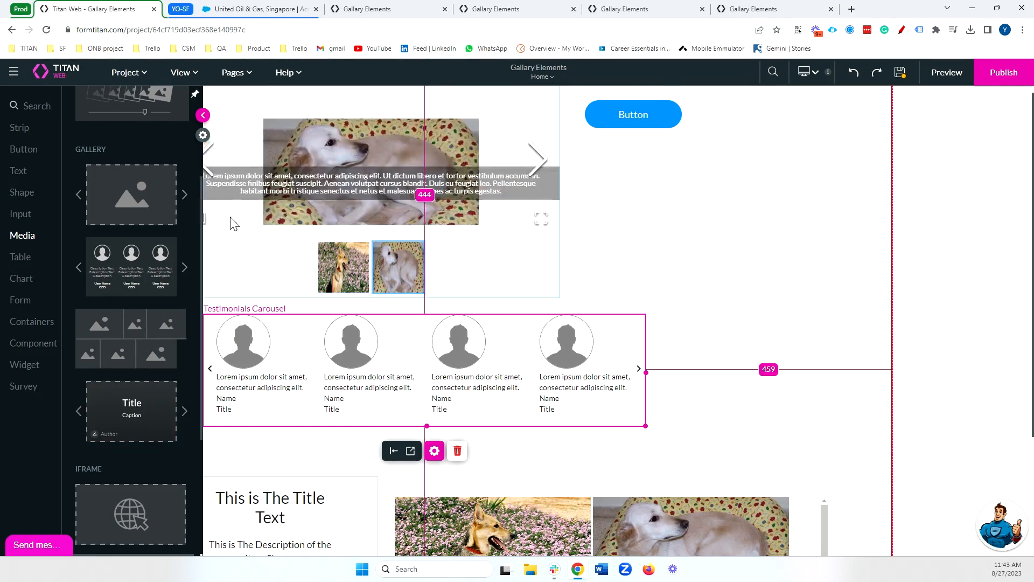
# Review the content settings of the Gallery Carousel element, including its static and dynamic value options.
pyautogui.click(202, 115)
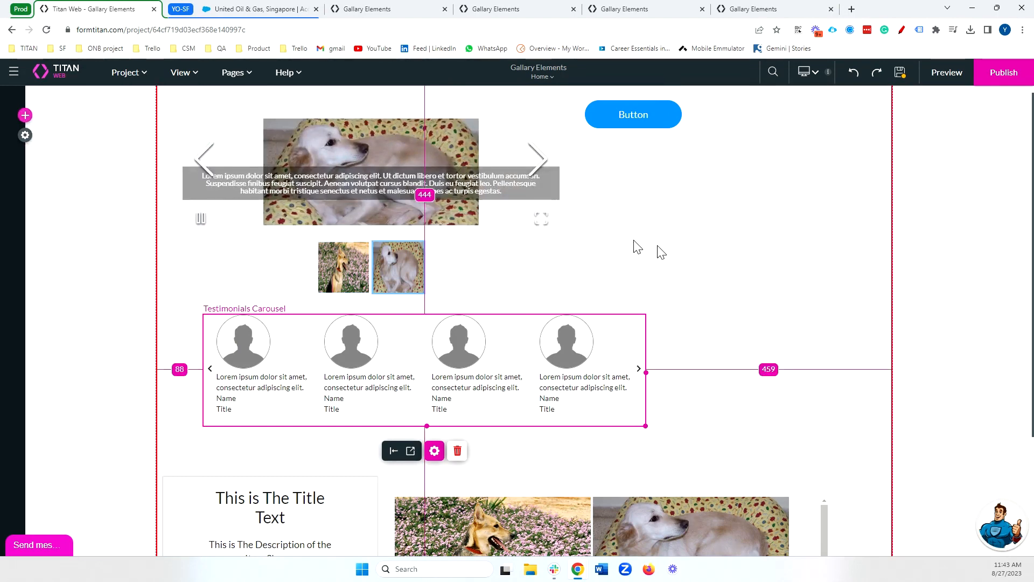
pyautogui.click(474, 274)
pyautogui.click(380, 322)
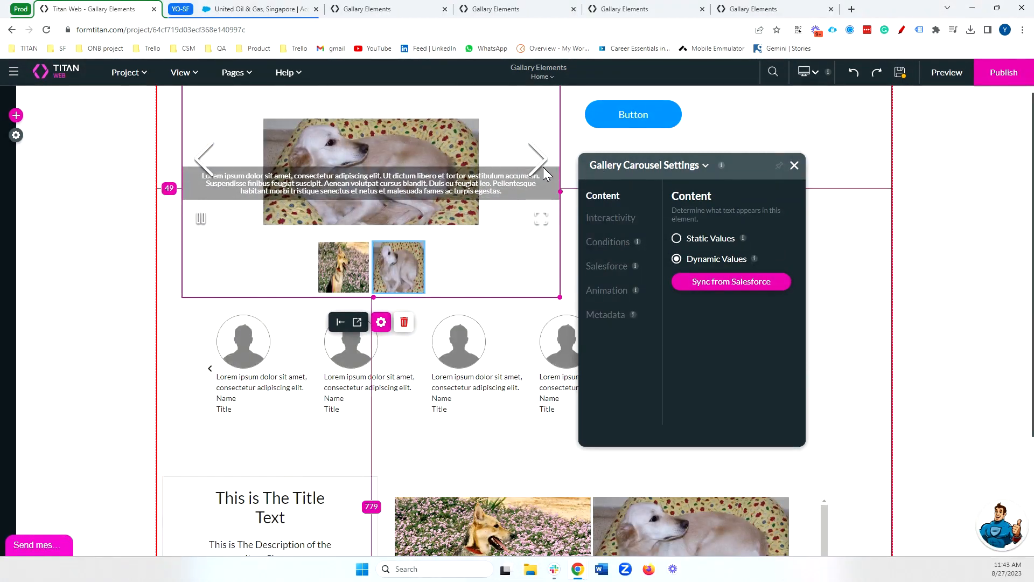
pyautogui.click(793, 166)
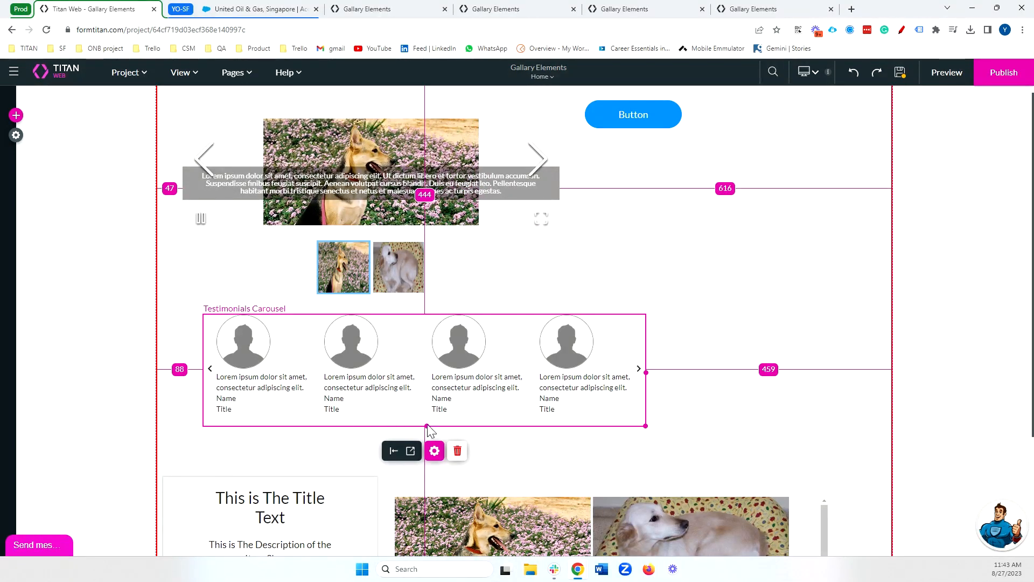
# Review the content settings of the Testimonials Carousel, Extended Gallery and Gallery Grid elements.
pyautogui.click(435, 451)
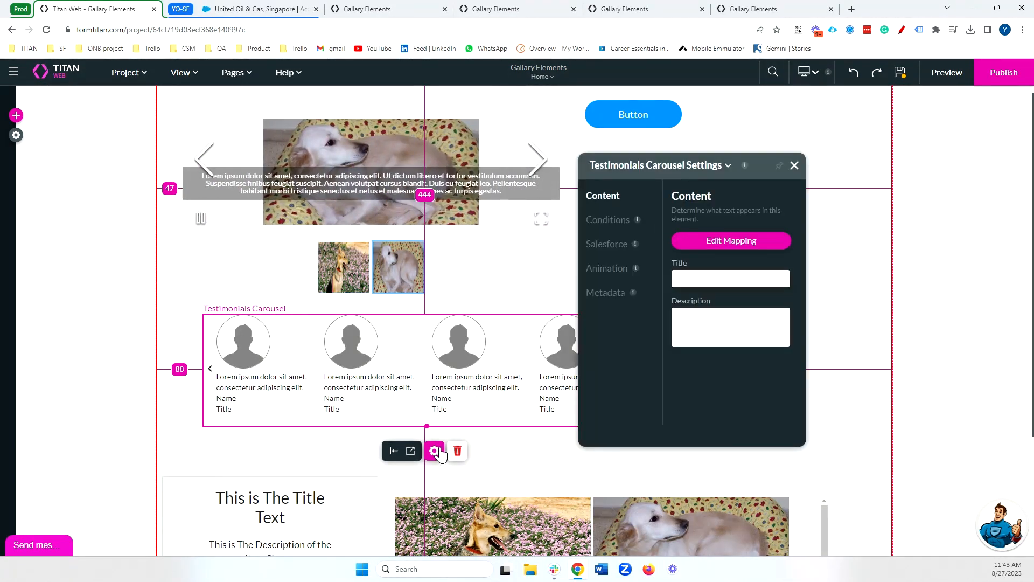
pyautogui.scroll(-3, 485, 420)
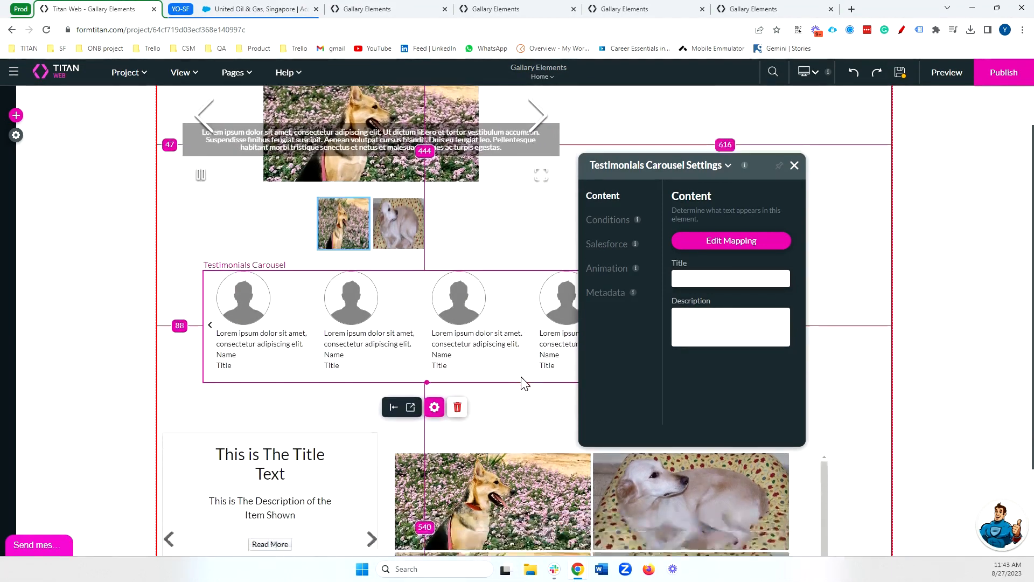
pyautogui.click(501, 393)
pyautogui.scroll(-1, 501, 390)
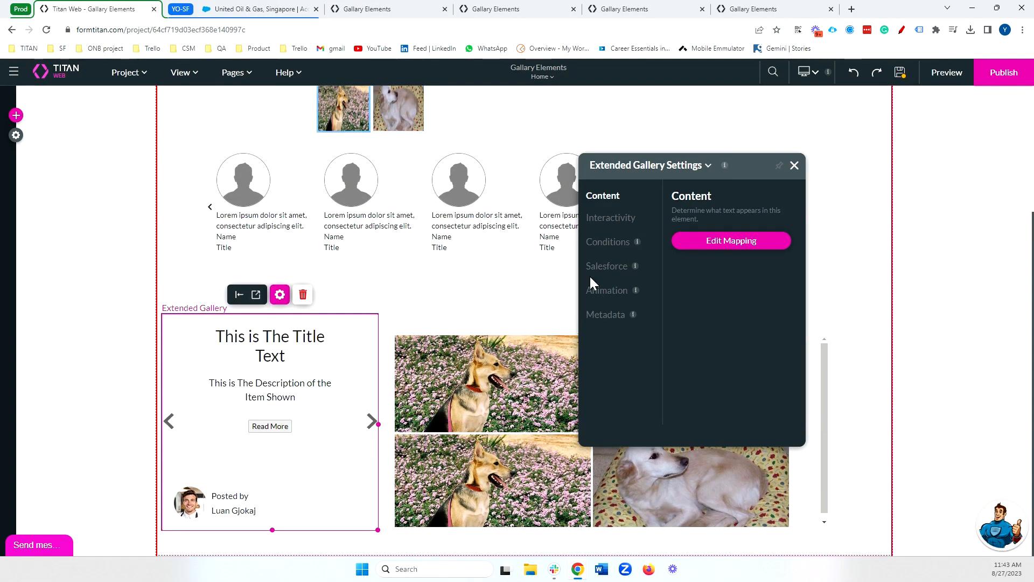
pyautogui.click(625, 221)
pyautogui.click(609, 198)
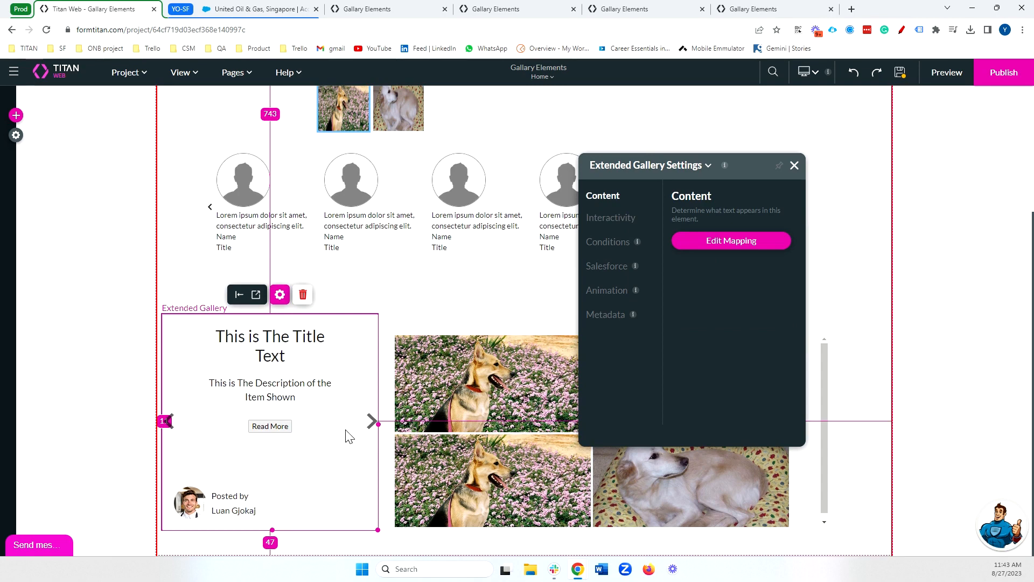
pyautogui.click(538, 426)
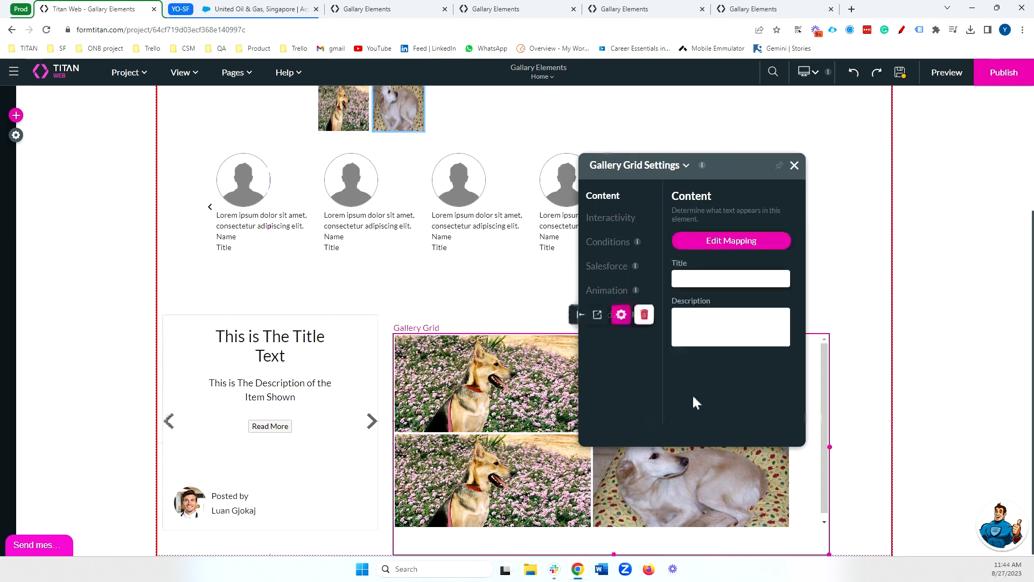
# Switch the Gallery Carousel's content to static values and add two more image rows to its item mapping.
pyautogui.moveTo(736, 155); pyautogui.dragTo(930, 61)
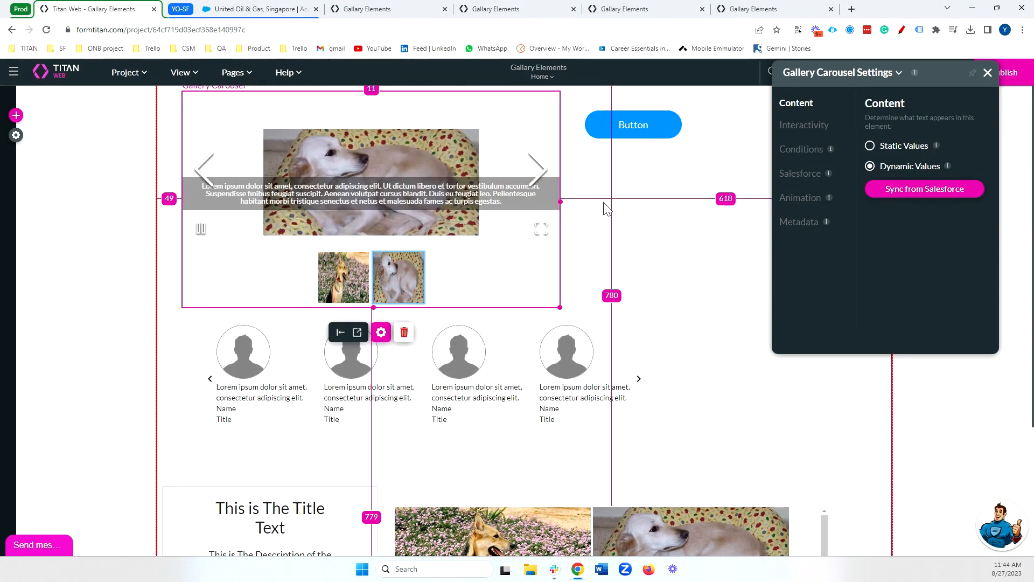
pyautogui.click(884, 151)
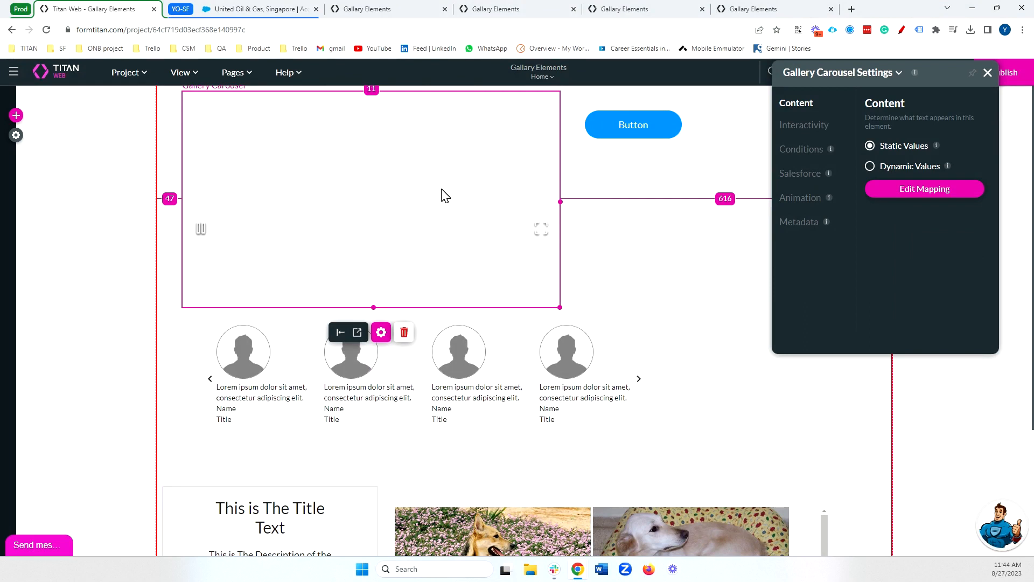
pyautogui.click(914, 194)
pyautogui.click(372, 186)
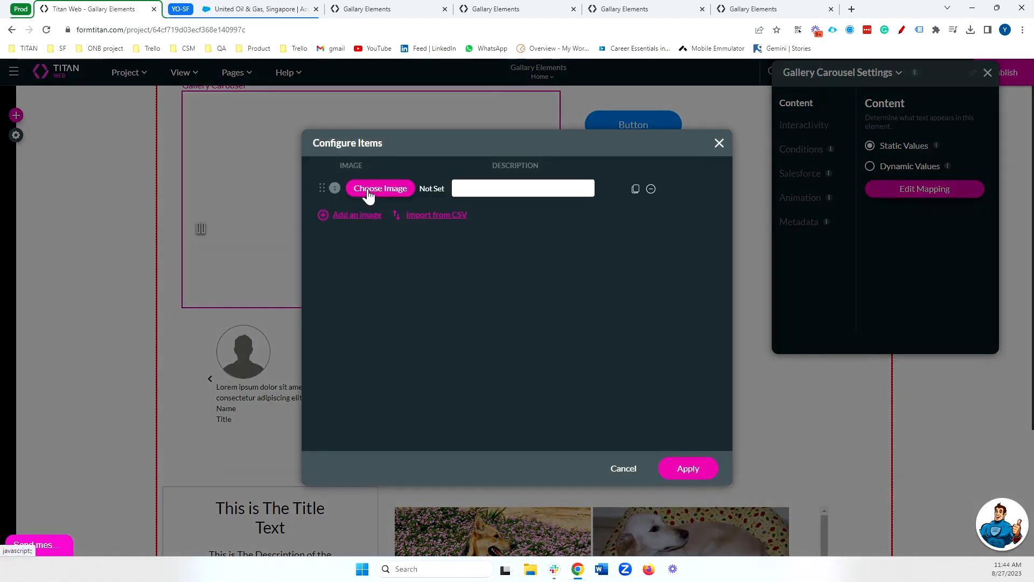
pyautogui.click(366, 215)
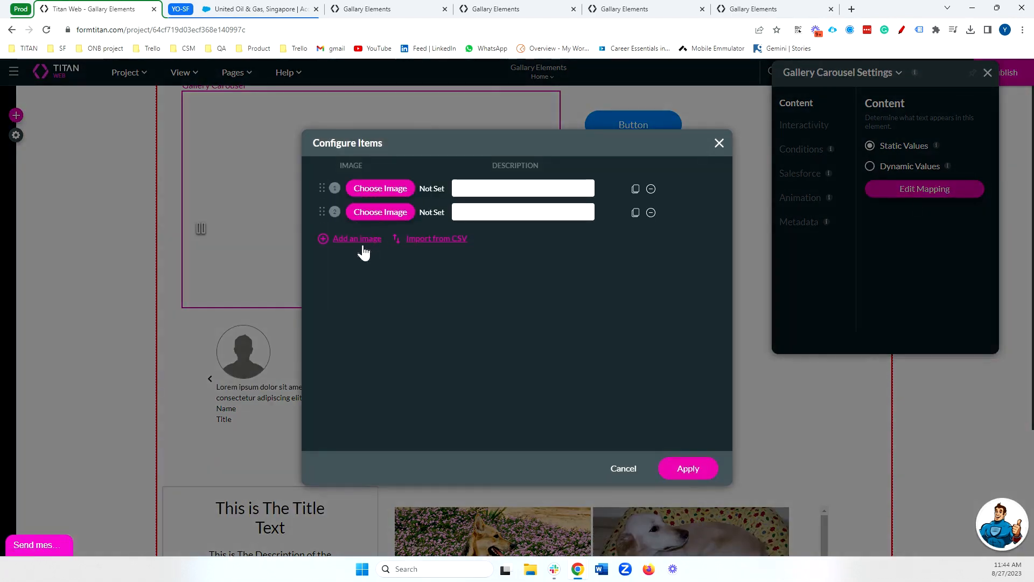
pyautogui.click(357, 238)
# Assign the Titan logo, the kicking donkey and the green bear to the three carousel items and apply the mapping.
pyautogui.click(386, 195)
pyautogui.click(418, 311)
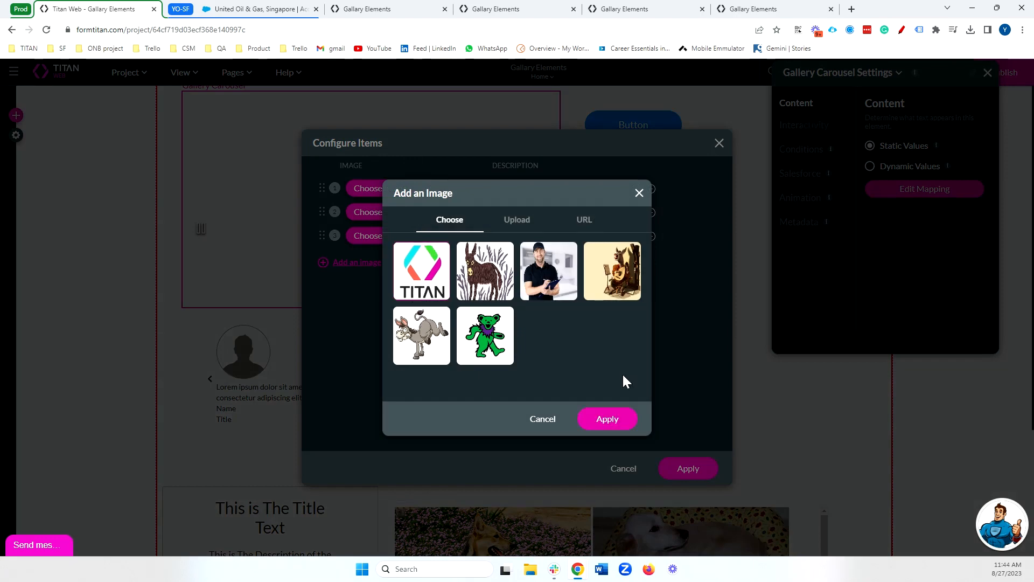
pyautogui.click(607, 419)
pyautogui.click(367, 214)
pyautogui.click(422, 335)
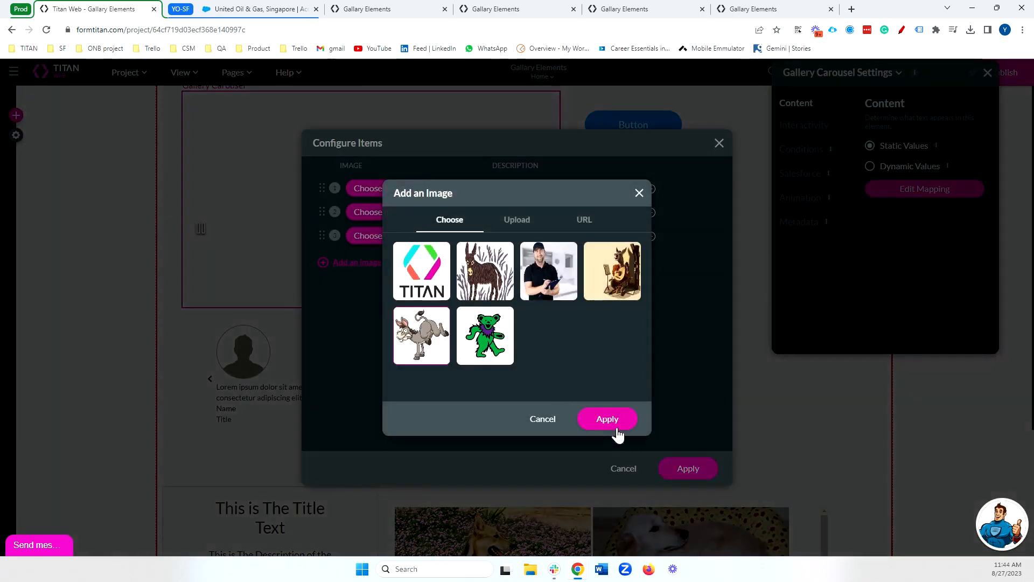
pyautogui.click(607, 419)
pyautogui.click(408, 236)
pyautogui.click(484, 335)
pyautogui.click(626, 425)
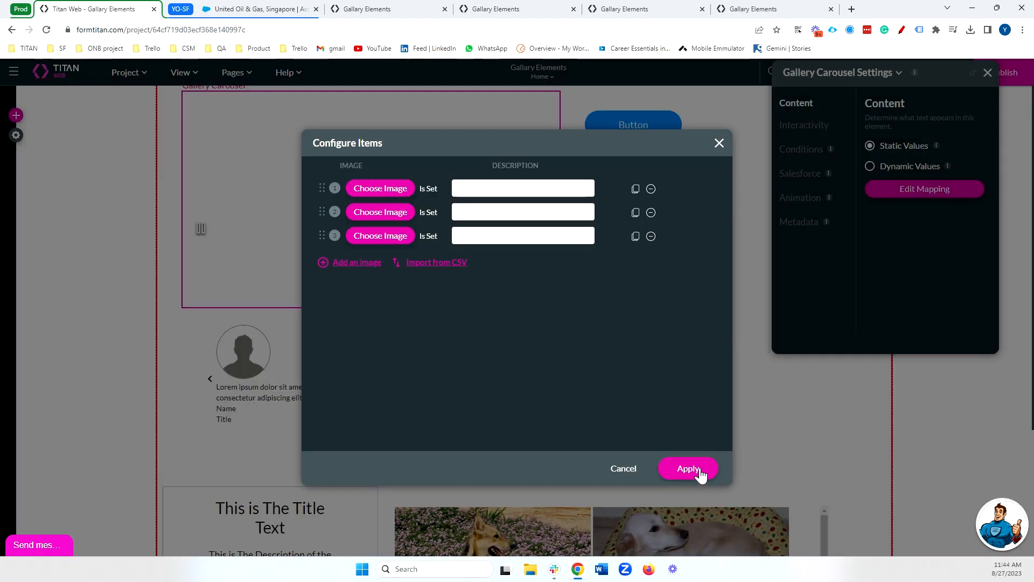
pyautogui.click(688, 468)
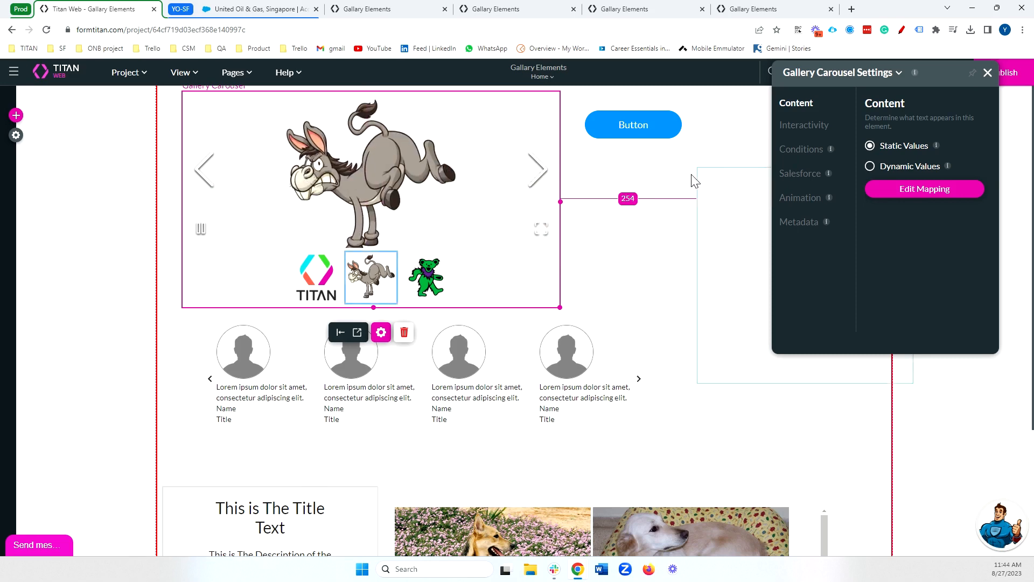
# Review the carousel's static item mapping with its description fields and close it without changes.
pyautogui.click(944, 187)
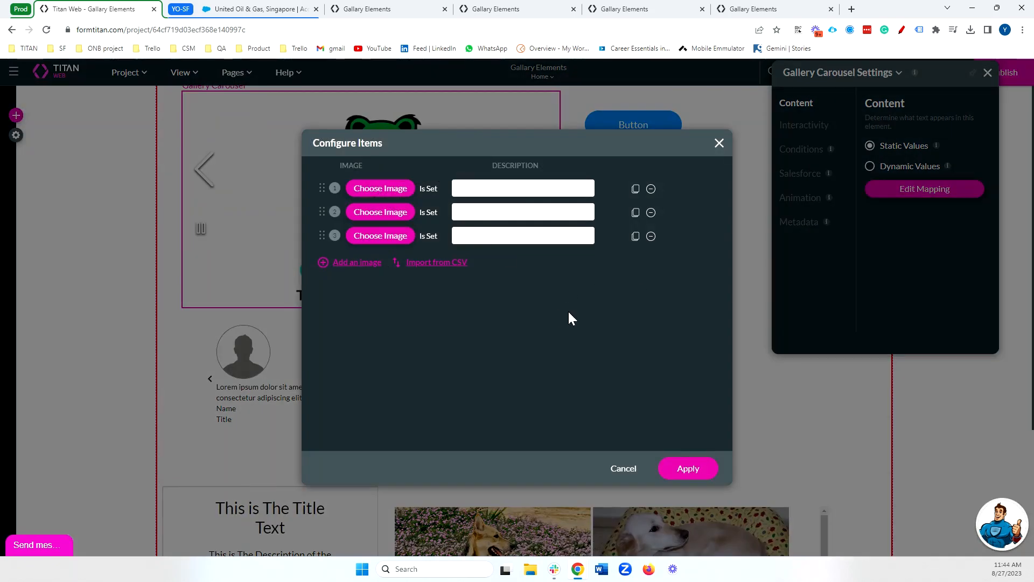
pyautogui.click(719, 143)
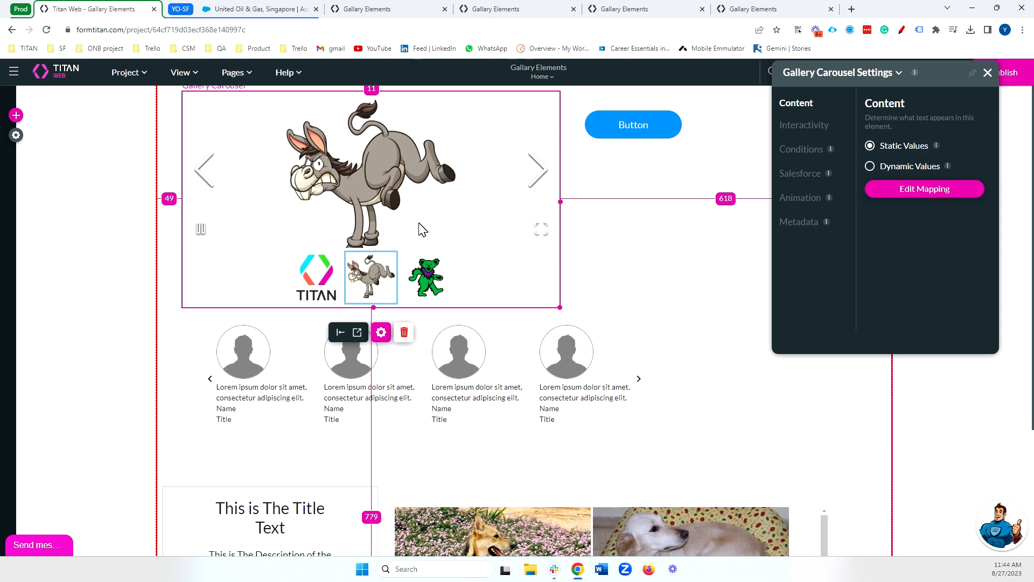
pyautogui.click(910, 192)
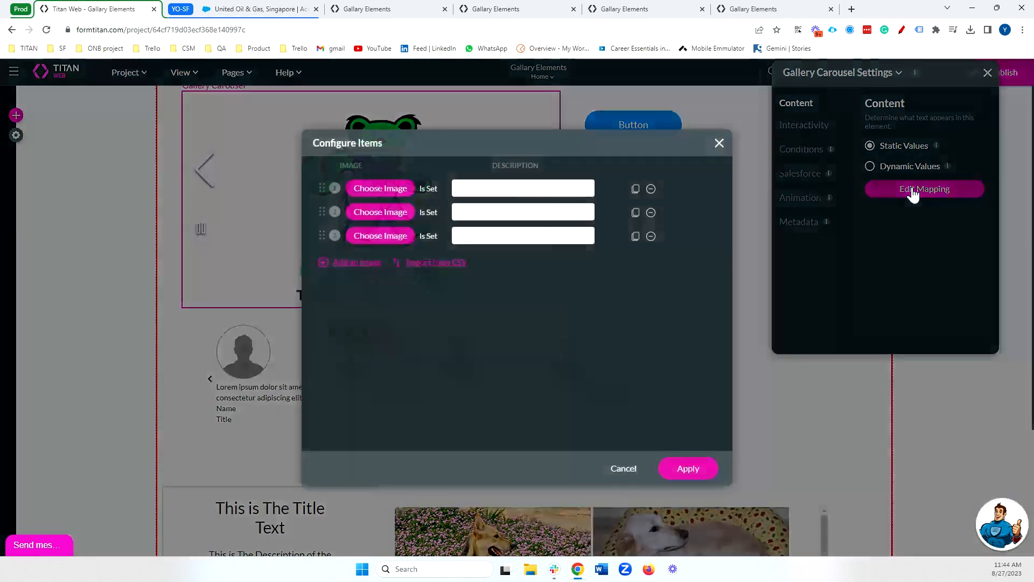
pyautogui.click(723, 146)
# Switch the Gallery Carousel to dynamic values and choose the Account object as its Salesforce source.
pyautogui.click(910, 167)
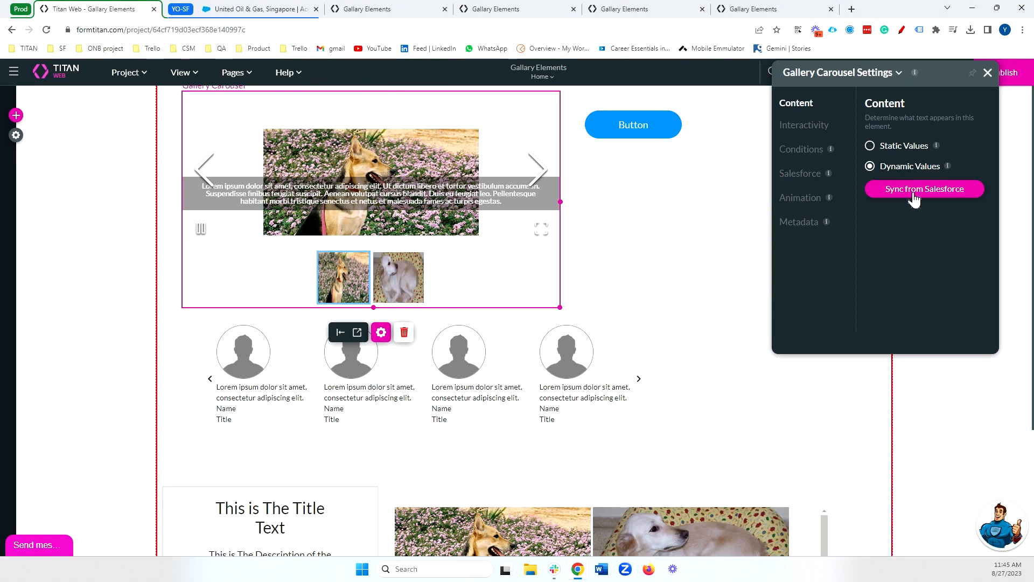
pyautogui.click(915, 197)
pyautogui.click(459, 461)
pyautogui.click(461, 461)
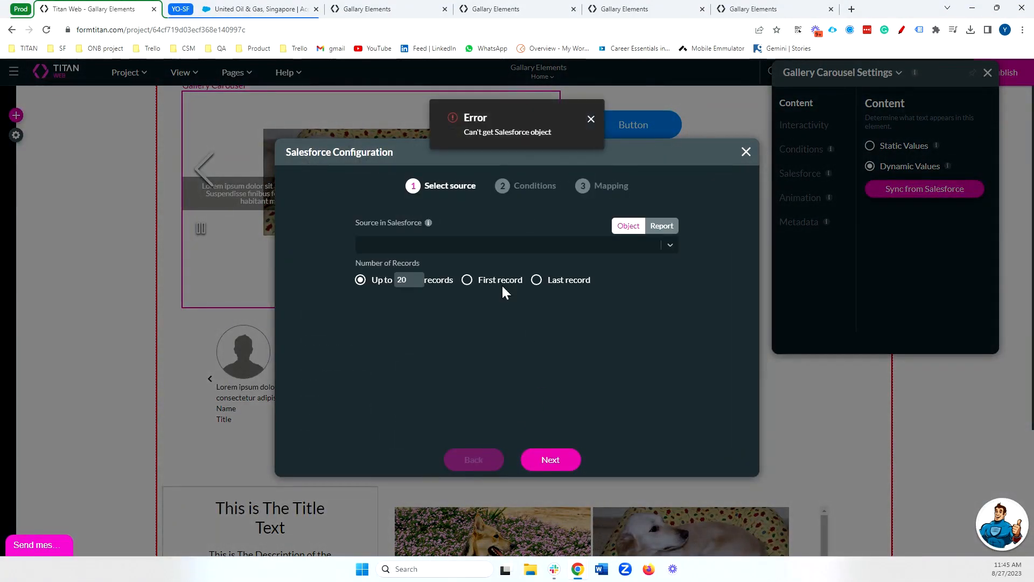
pyautogui.click(591, 119)
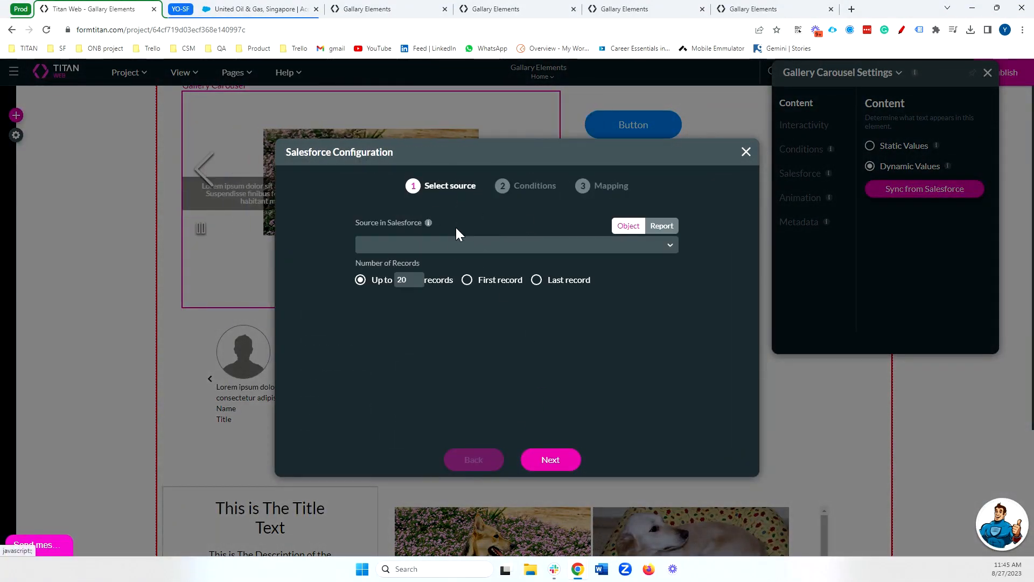
pyautogui.click(491, 247)
pyautogui.write('ac')
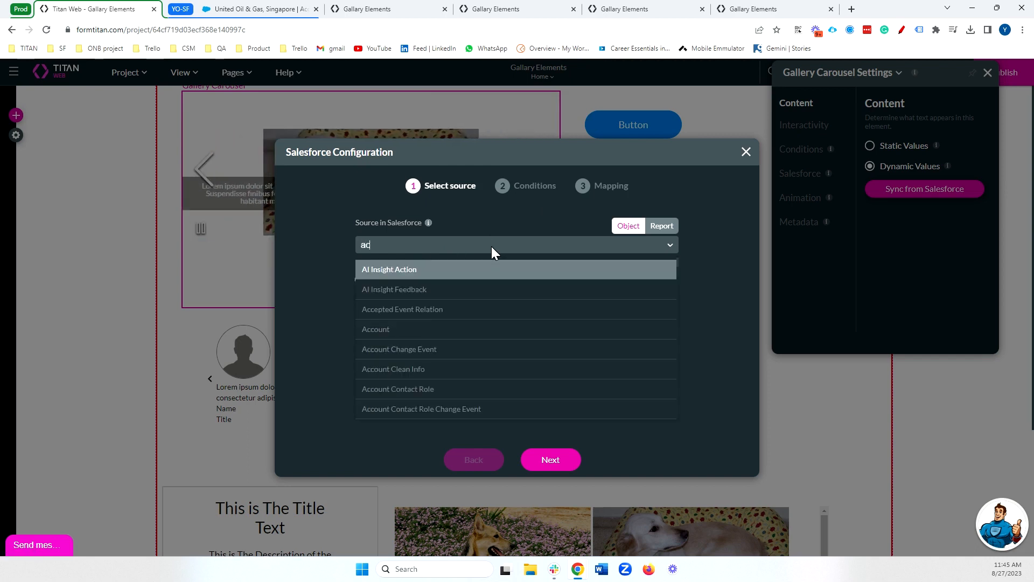
pyautogui.write('c')
pyautogui.click(426, 296)
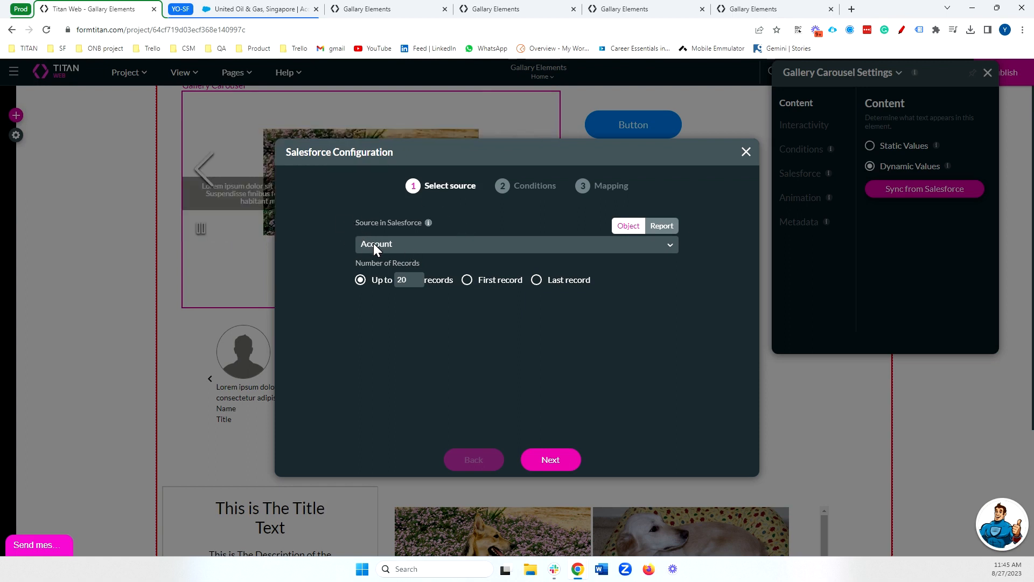
# Switch to the Salesforce account record, examine its Rich Description image and Long URL fields, and return to the Titan Web project.
pyautogui.click(255, 12)
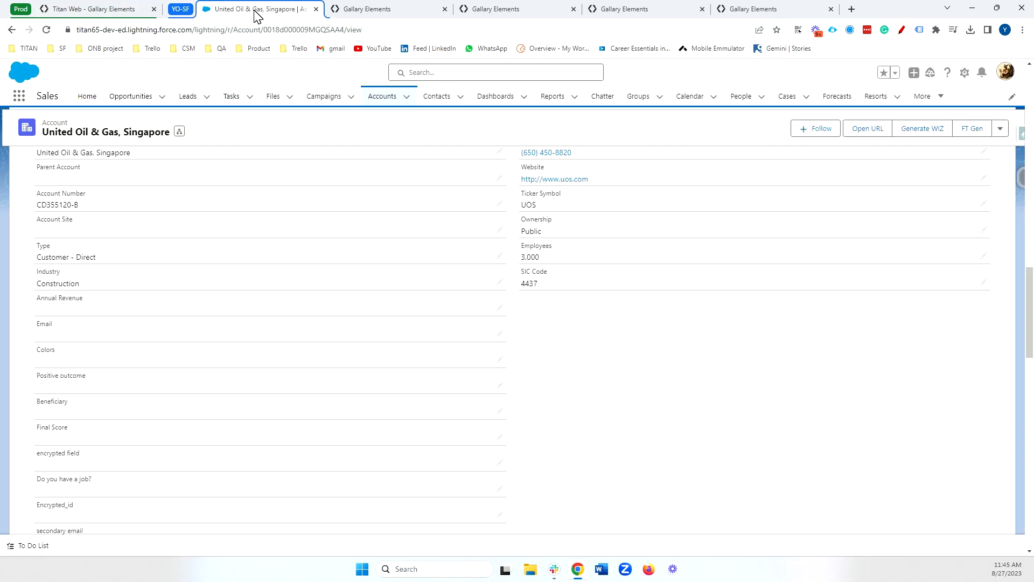
pyautogui.scroll(-10, 278, 403)
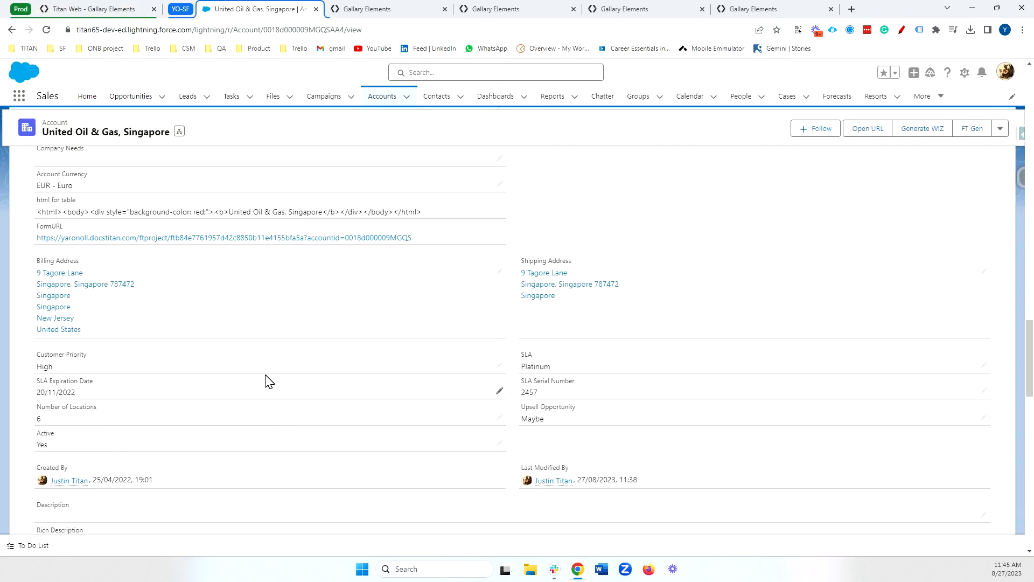
pyautogui.scroll(-1, 269, 382)
pyautogui.scroll(-4, 130, 358)
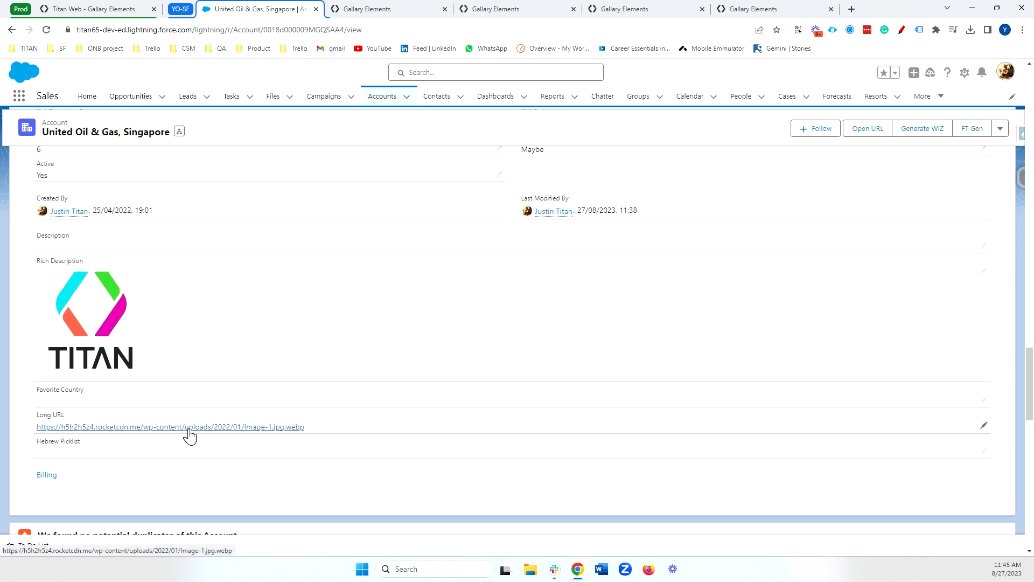
pyautogui.click(91, 8)
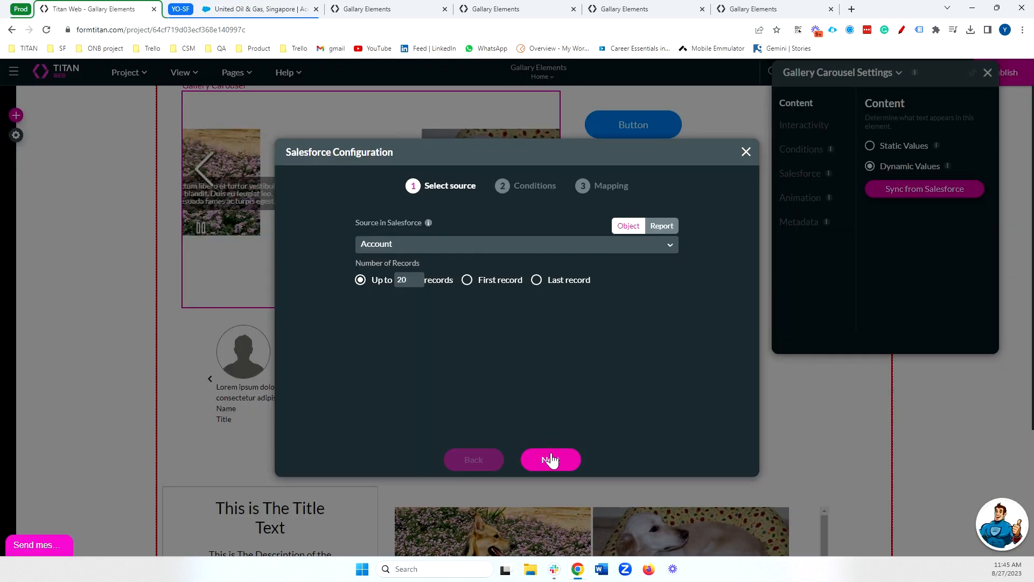
# Add a source condition that the Dunbar Number field equals the static value 11111, and proceed to the mapping.
pyautogui.click(578, 457)
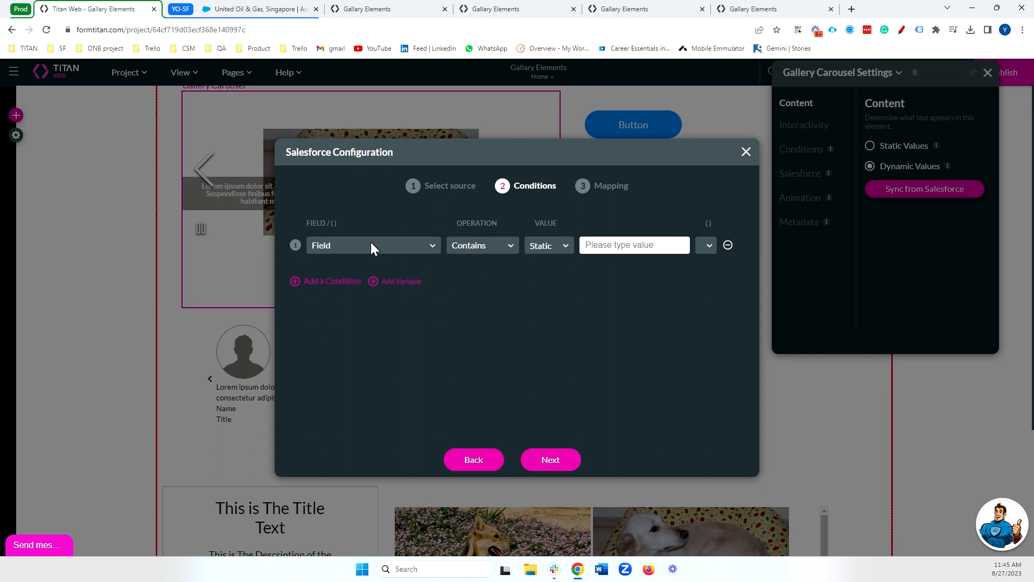
pyautogui.click(370, 245)
pyautogui.write('dun')
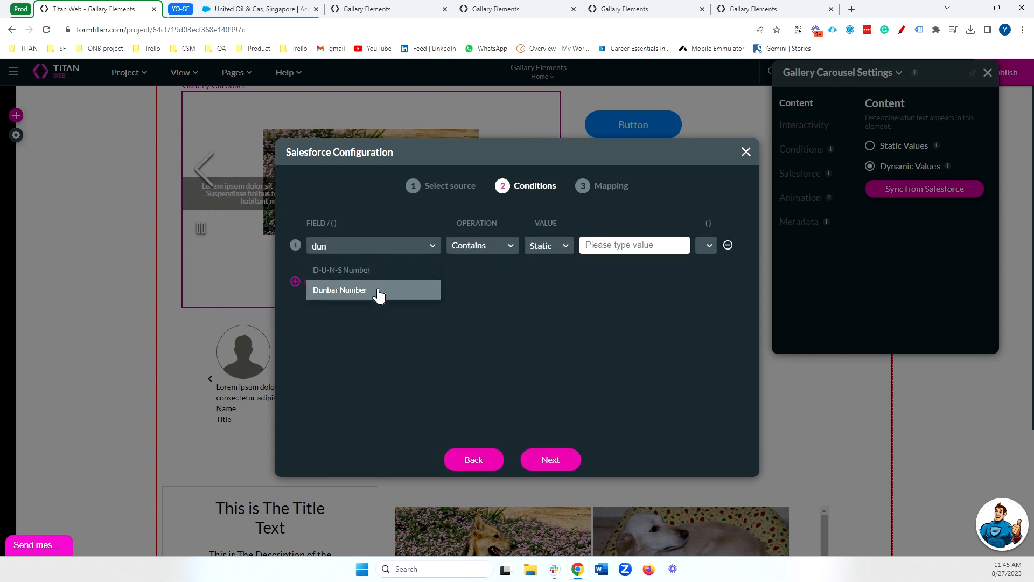
pyautogui.click(379, 291)
pyautogui.click(467, 245)
pyautogui.click(490, 293)
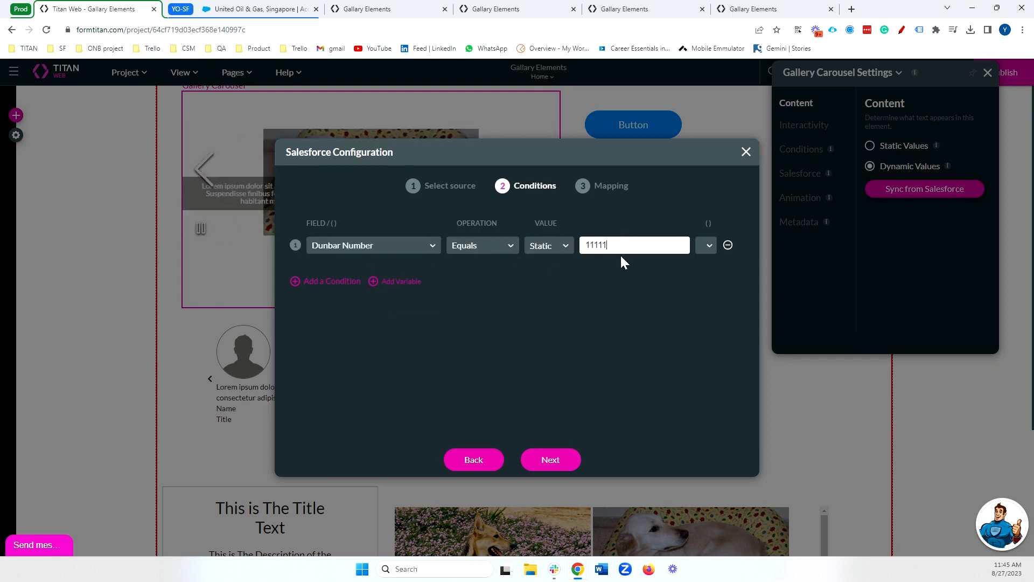
pyautogui.click(550, 460)
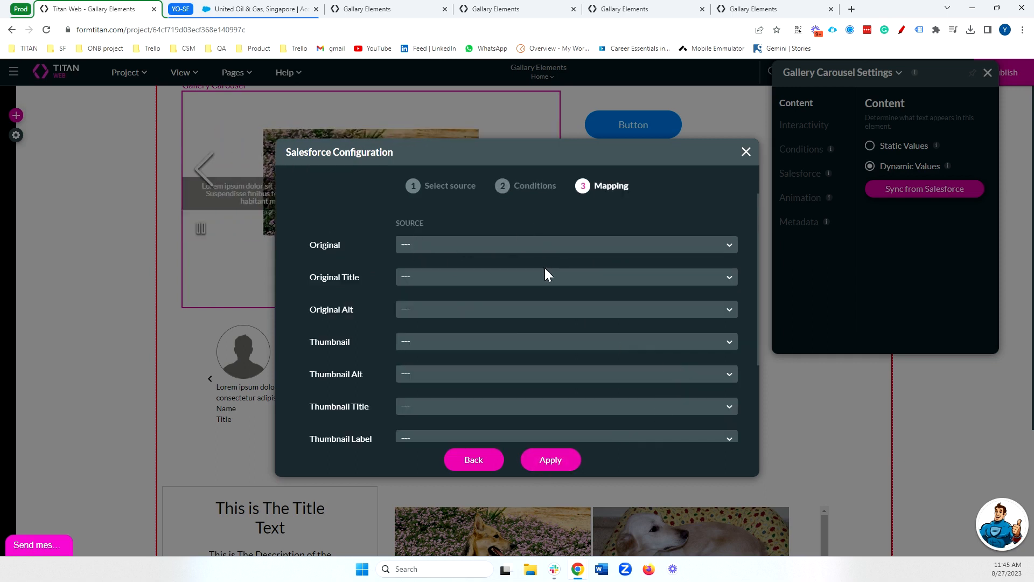
# Map both the Original and Thumbnail images of the carousel to the Long URL field.
pyautogui.scroll(-1, 357, 254)
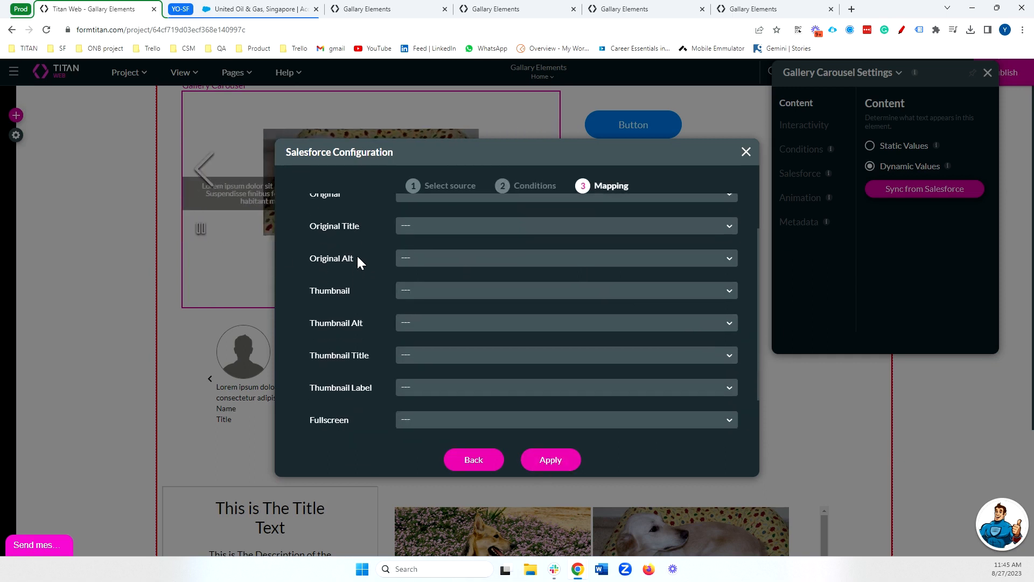
pyautogui.scroll(1, 357, 254)
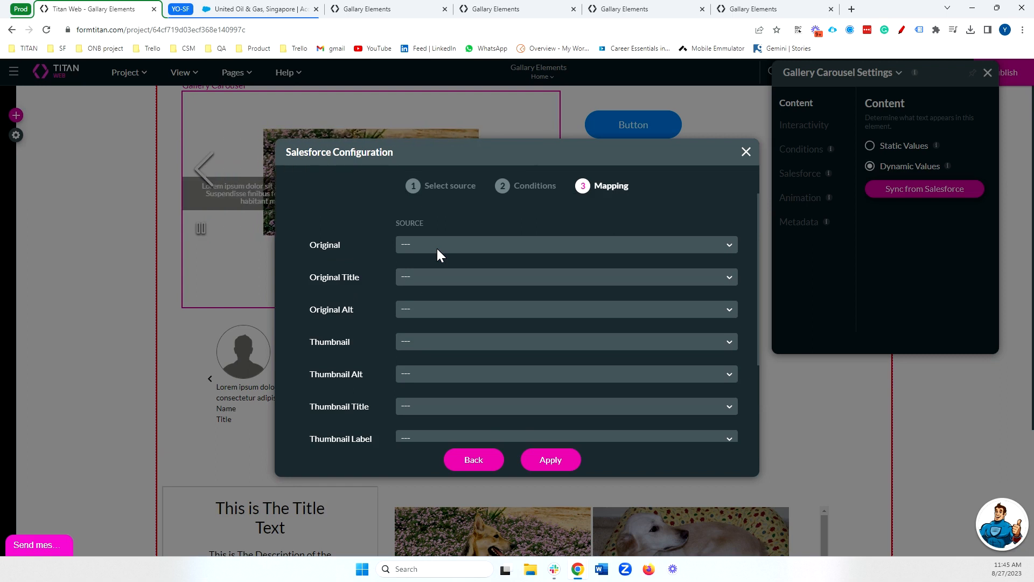
pyautogui.click(437, 247)
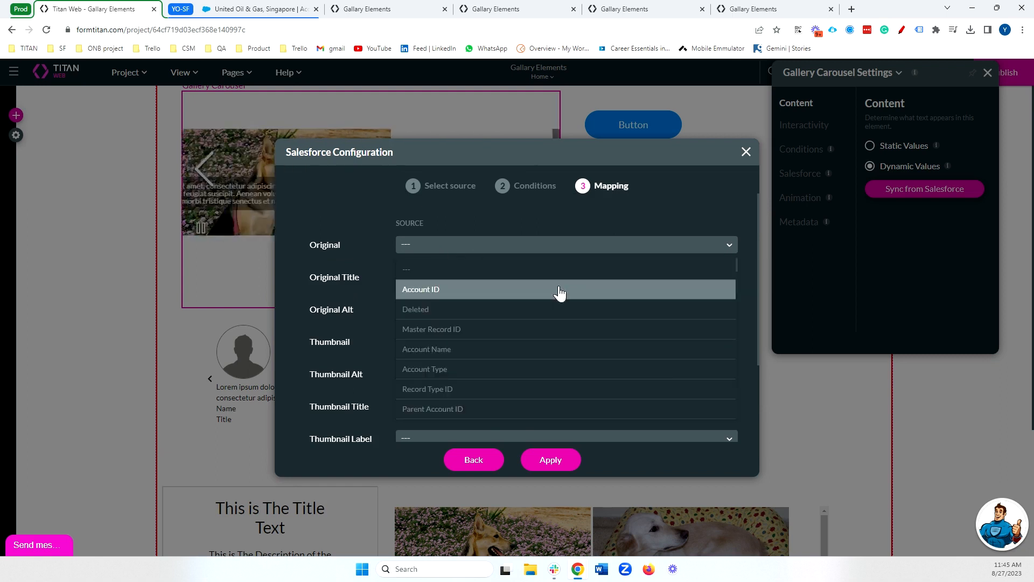
pyautogui.write('long')
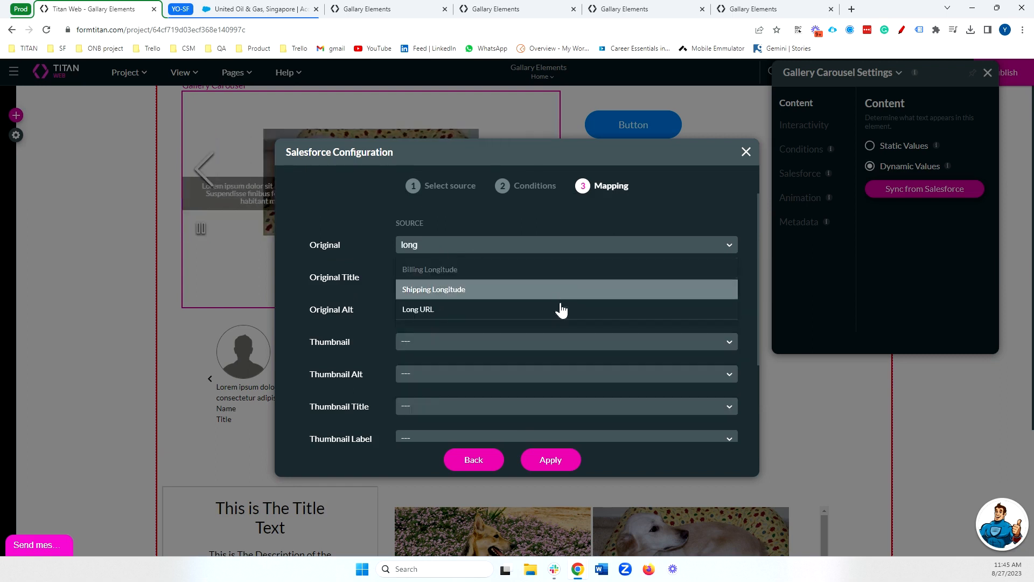
pyautogui.click(560, 307)
pyautogui.click(412, 341)
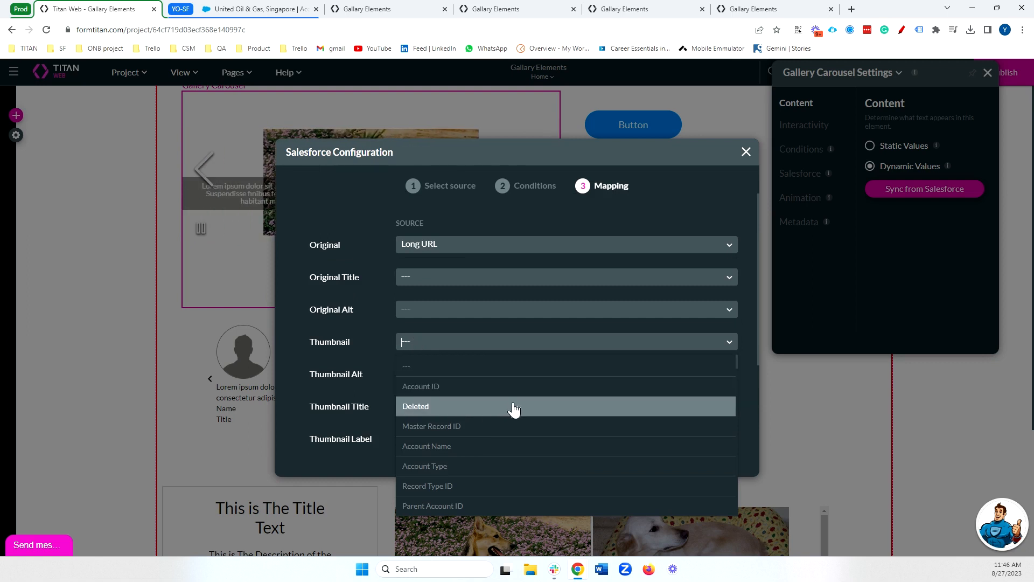
pyautogui.write('long')
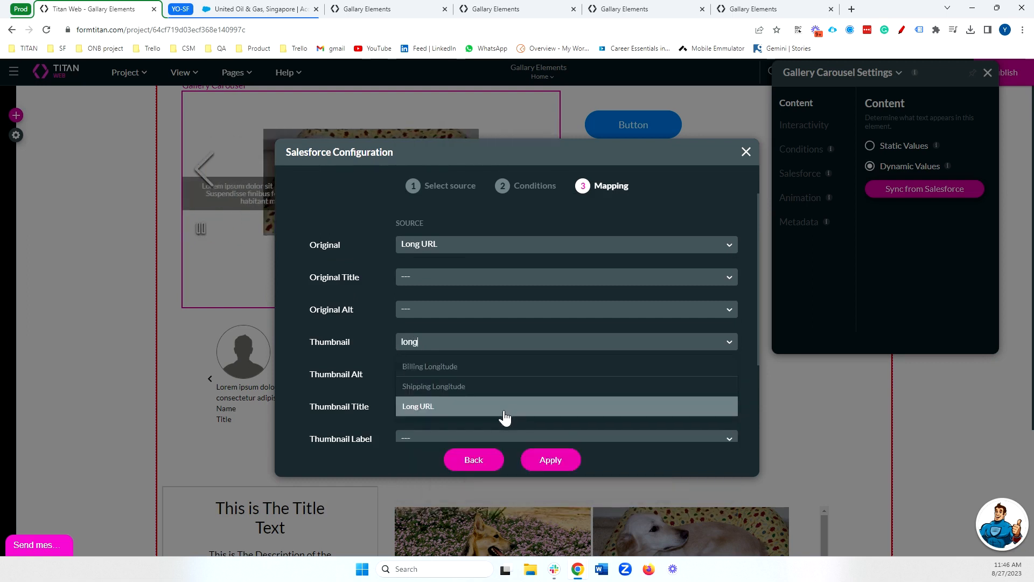
pyautogui.click(509, 411)
# Map the carousel's Description to the Account Name field.
pyautogui.scroll(-2, 512, 342)
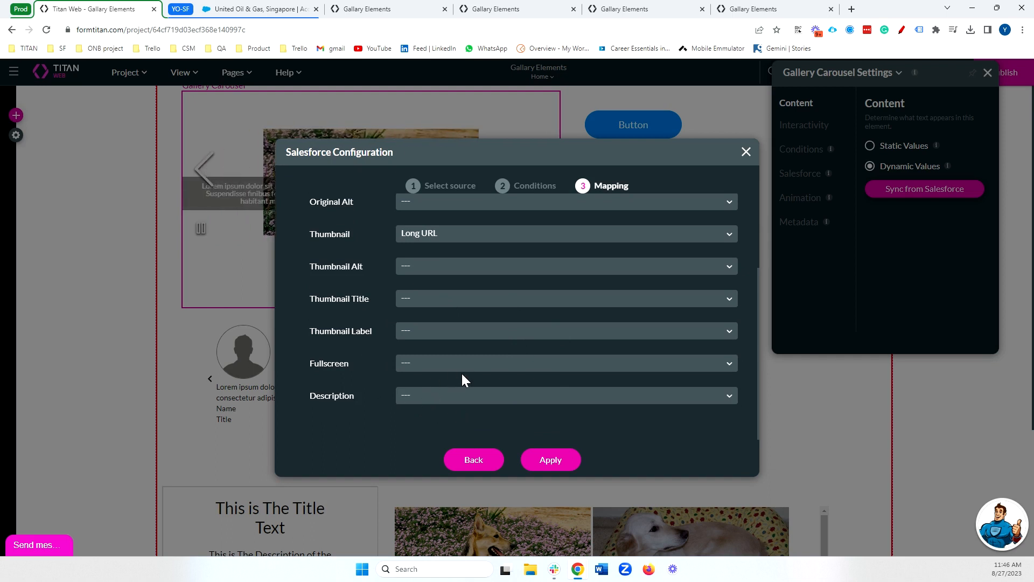
pyautogui.scroll(2, 461, 376)
pyautogui.scroll(-2, 468, 393)
pyautogui.click(459, 395)
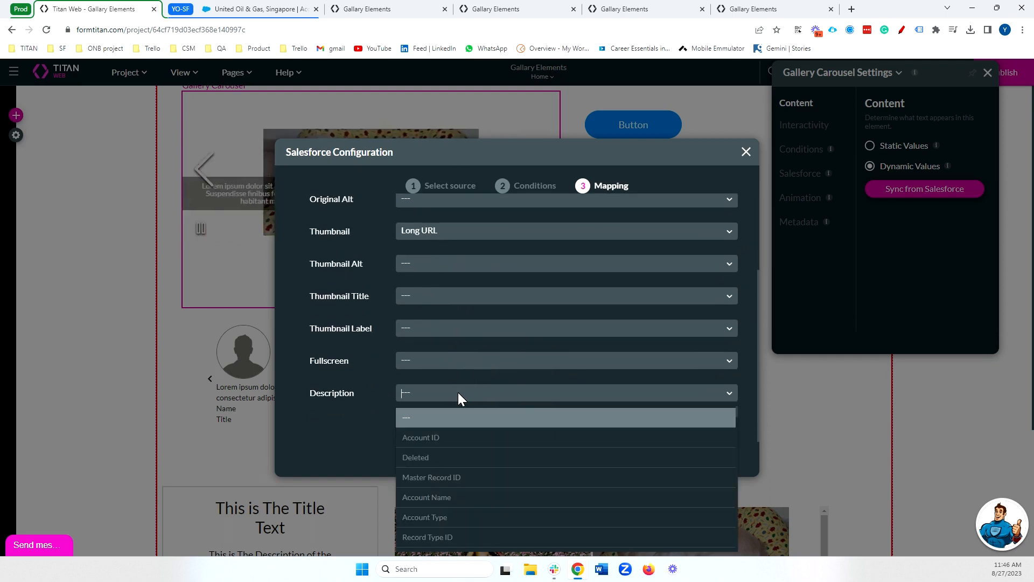
pyautogui.write('accou')
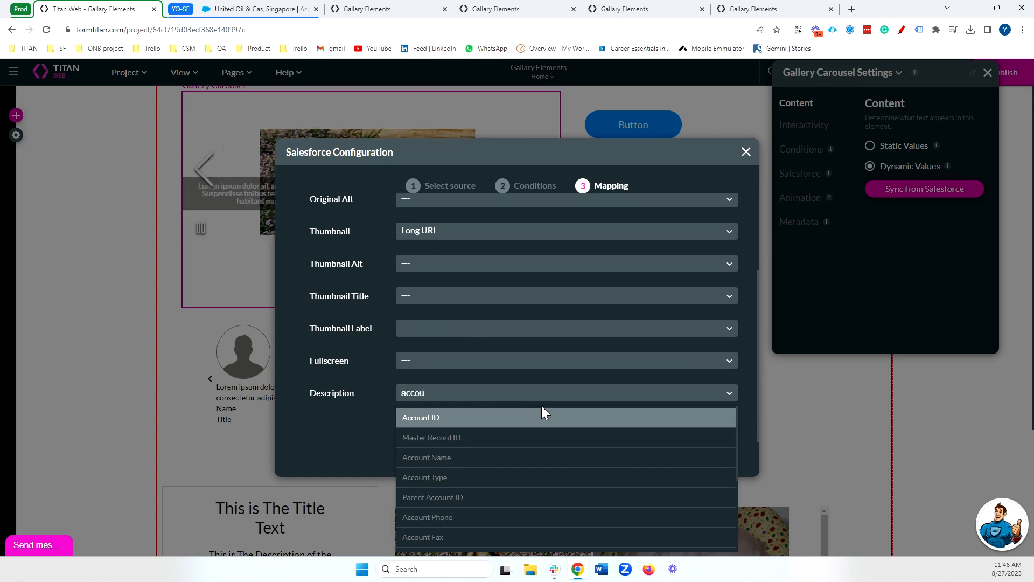
pyautogui.scroll(-1, 517, 449)
pyautogui.scroll(1, 505, 412)
pyautogui.click(450, 459)
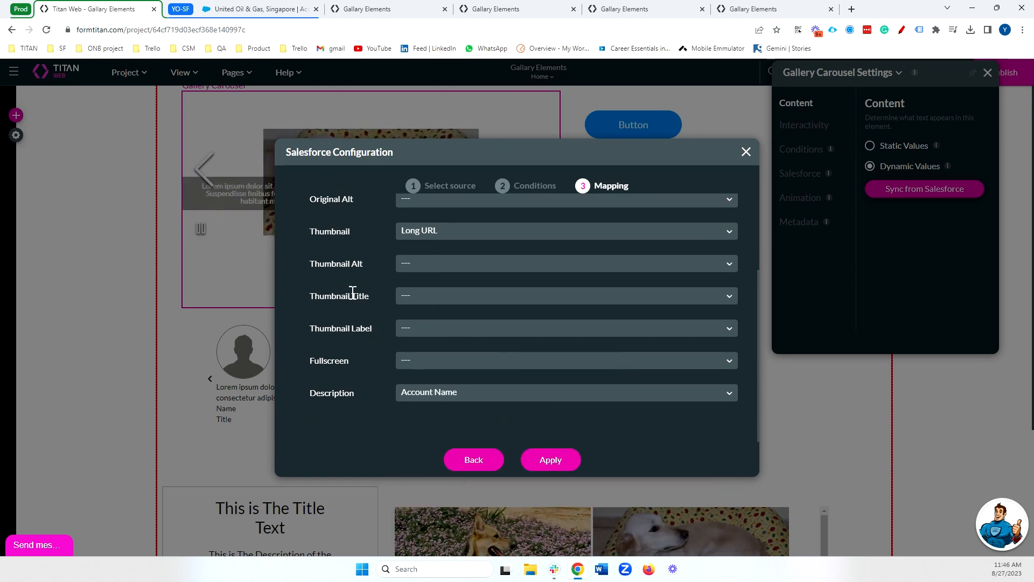
# Map the Thumbnail Title to Account ID, apply the Salesforce configuration and close the carousel settings.
pyautogui.click(416, 296)
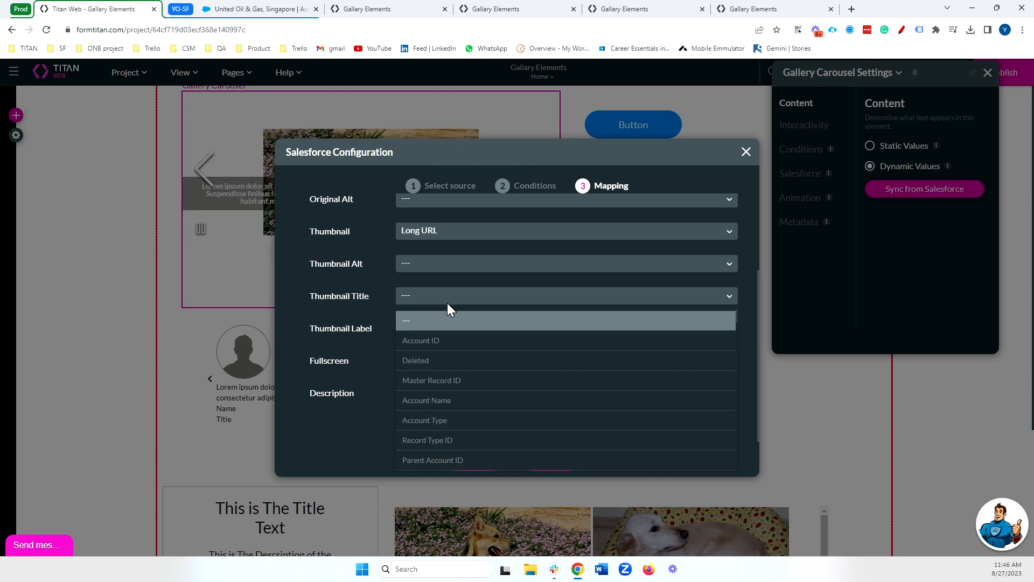
pyautogui.write('acc')
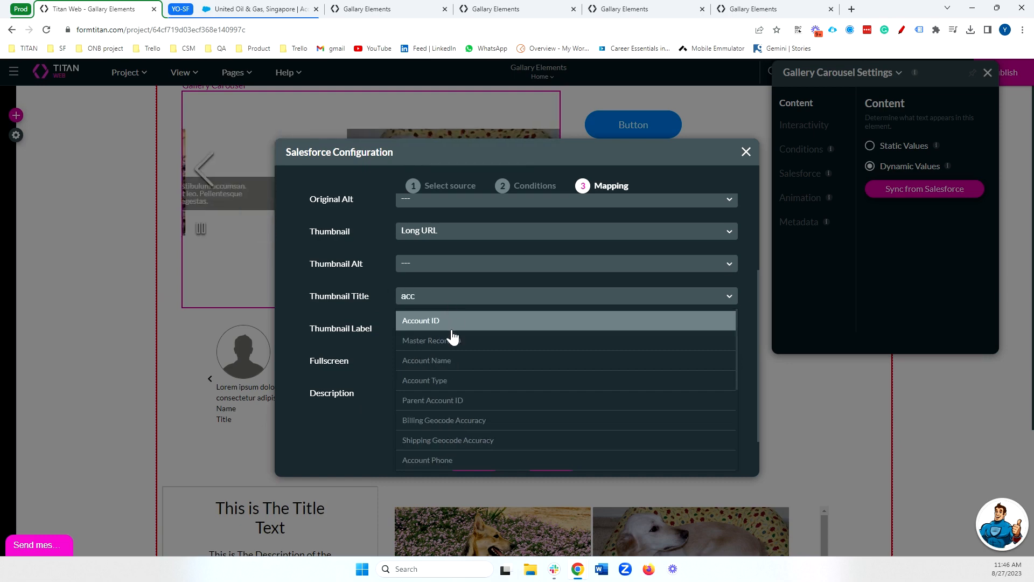
pyautogui.click(421, 320)
pyautogui.click(566, 459)
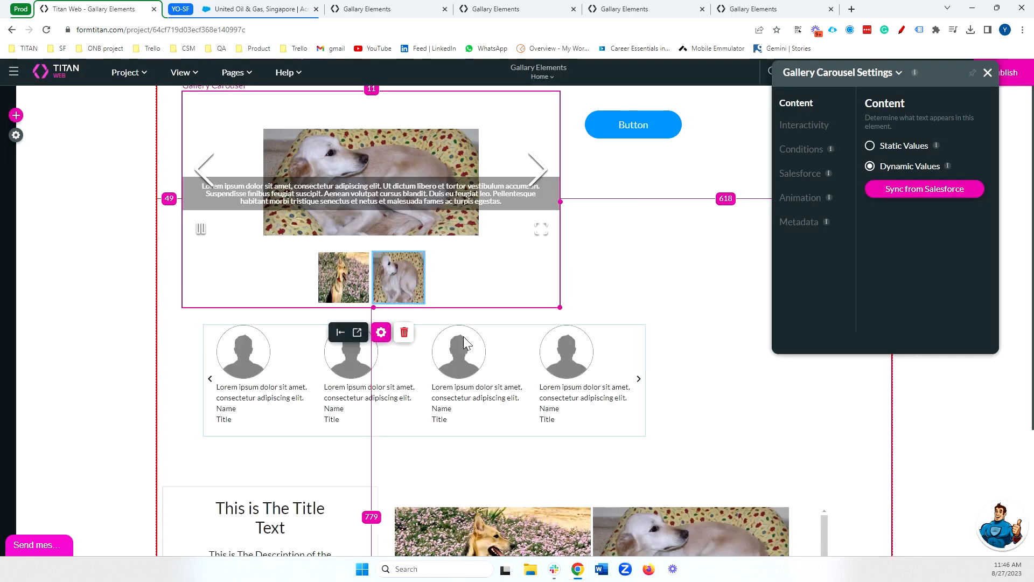
pyautogui.click(987, 74)
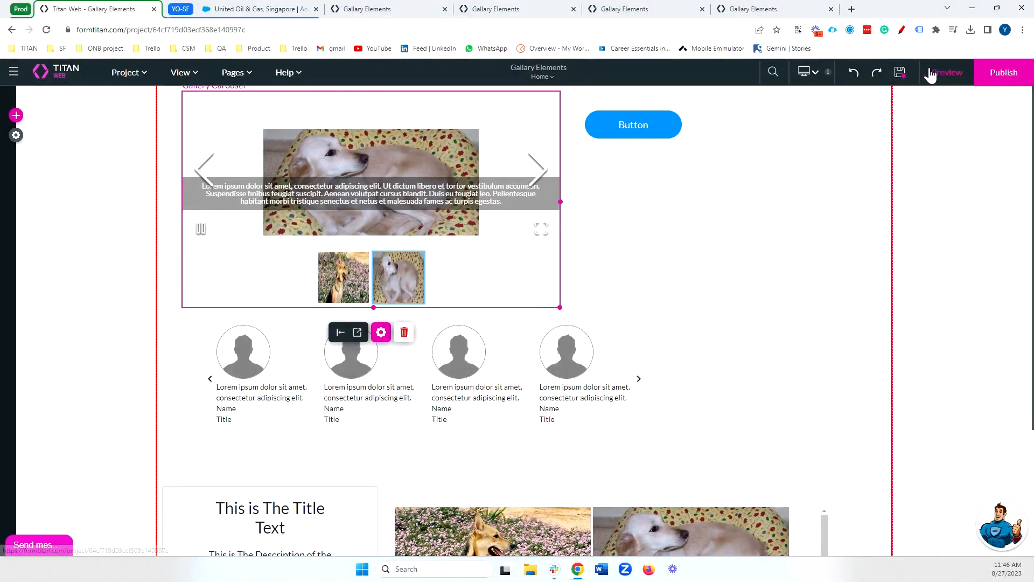
# Delete the empty element beside the Gallery Carousel, below the blue button.
pyautogui.click(865, 178)
pyautogui.moveTo(870, 362); pyautogui.dragTo(787, 366)
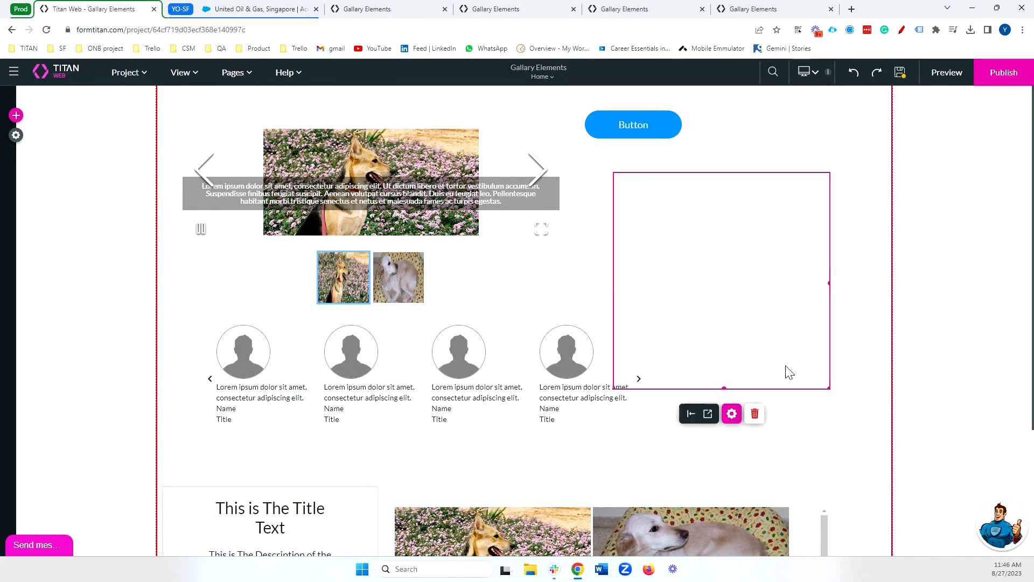
pyautogui.click(752, 417)
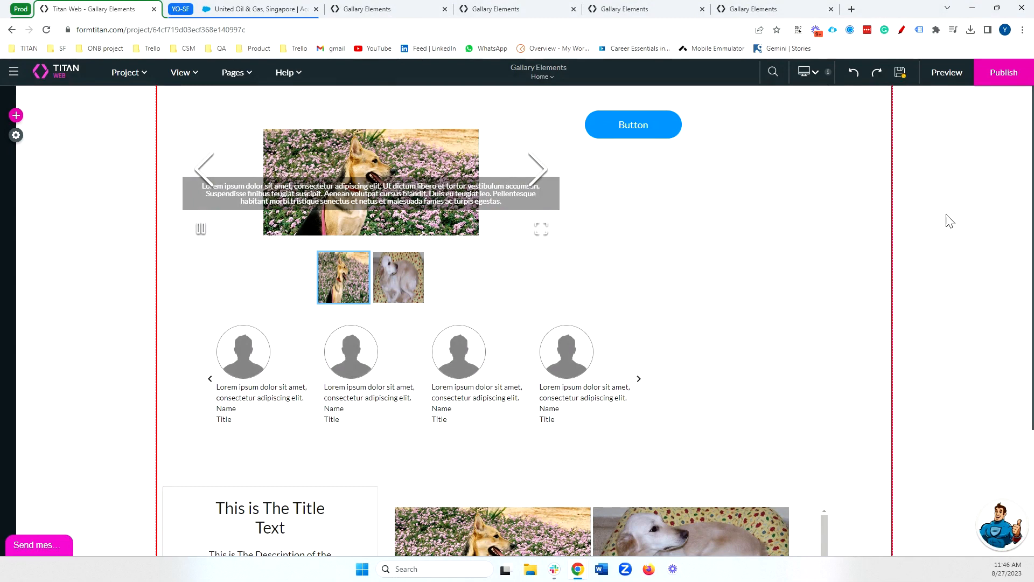
# Open a fresh preview of the project and close the older preview tabs.
pyautogui.click(936, 78)
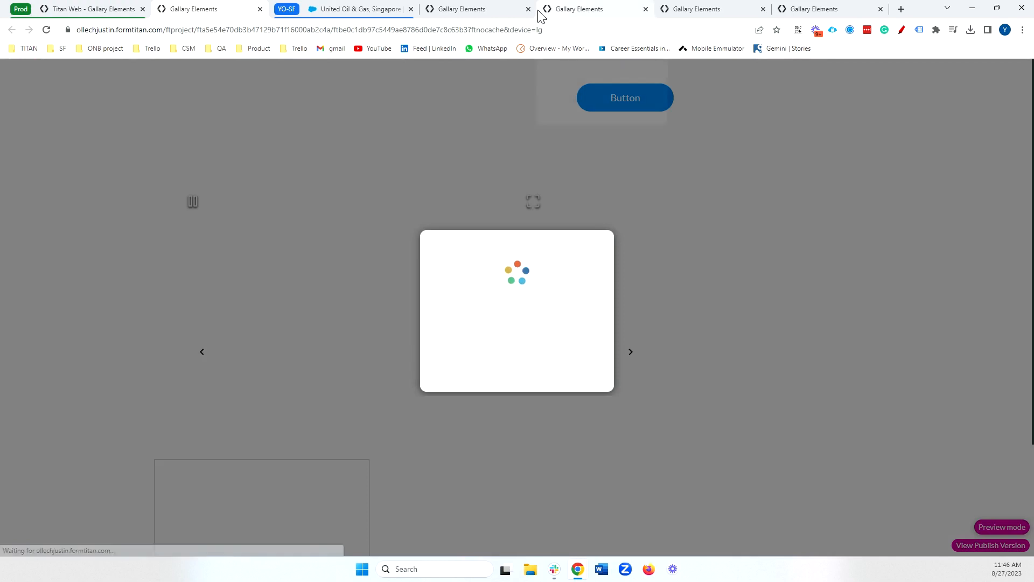
pyautogui.click(528, 9)
pyautogui.click(528, 9)
pyautogui.click(528, 9)
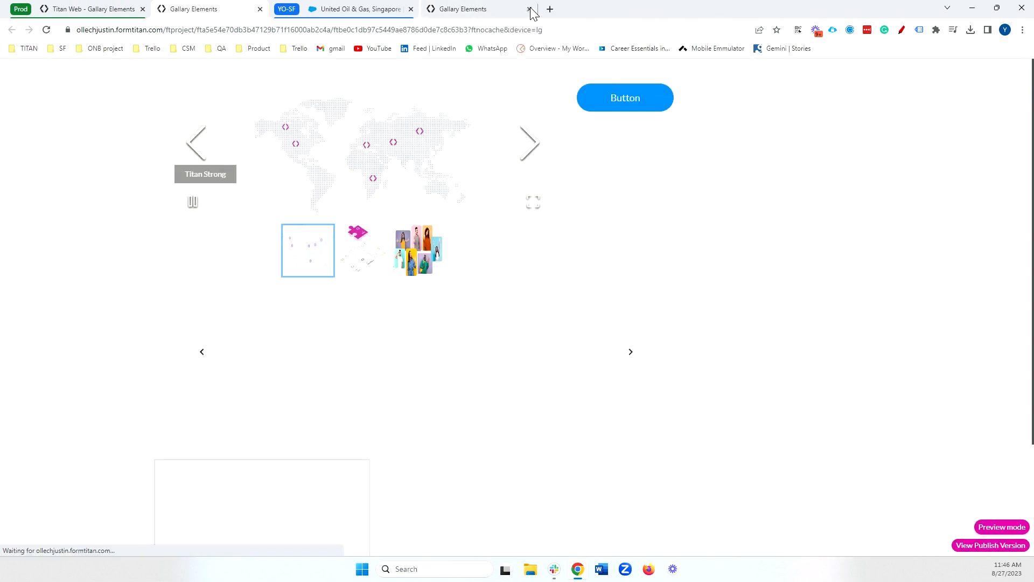
pyautogui.click(528, 8)
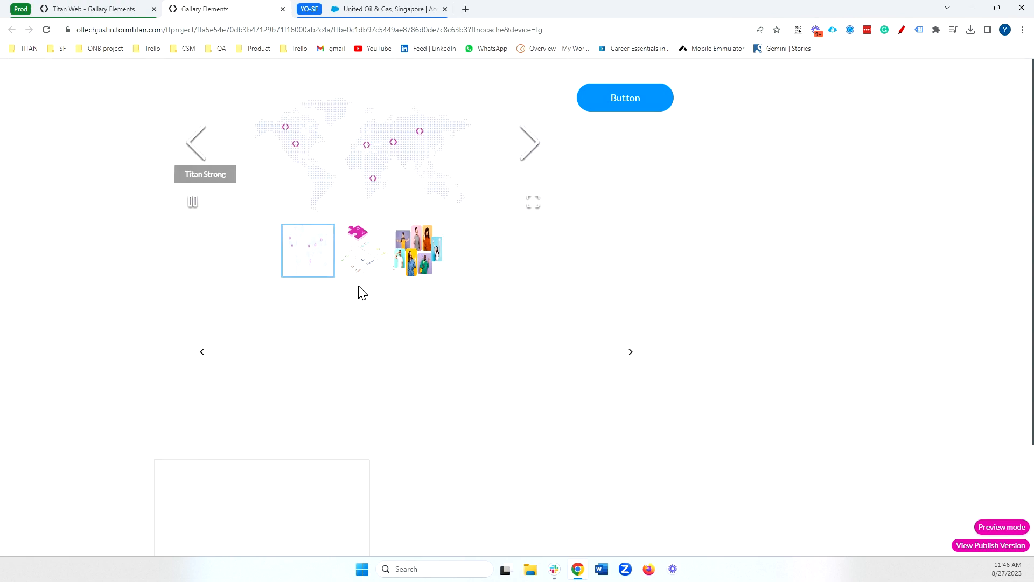
# Open the Long URL image from the United Oil & Gas, Singapore account in Salesforce and compare it with each carousel image in the preview.
pyautogui.click(407, 8)
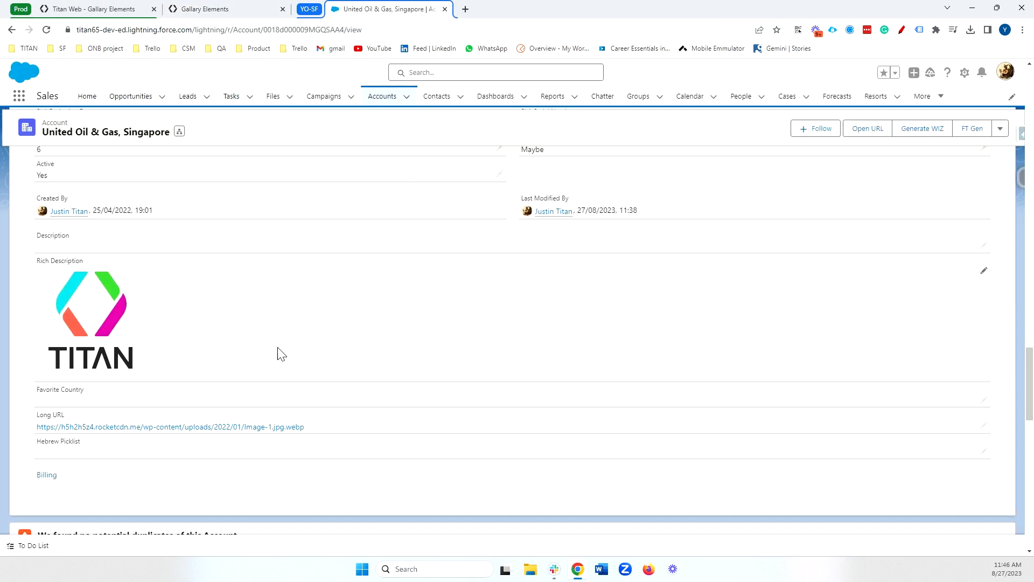
pyautogui.click(214, 428)
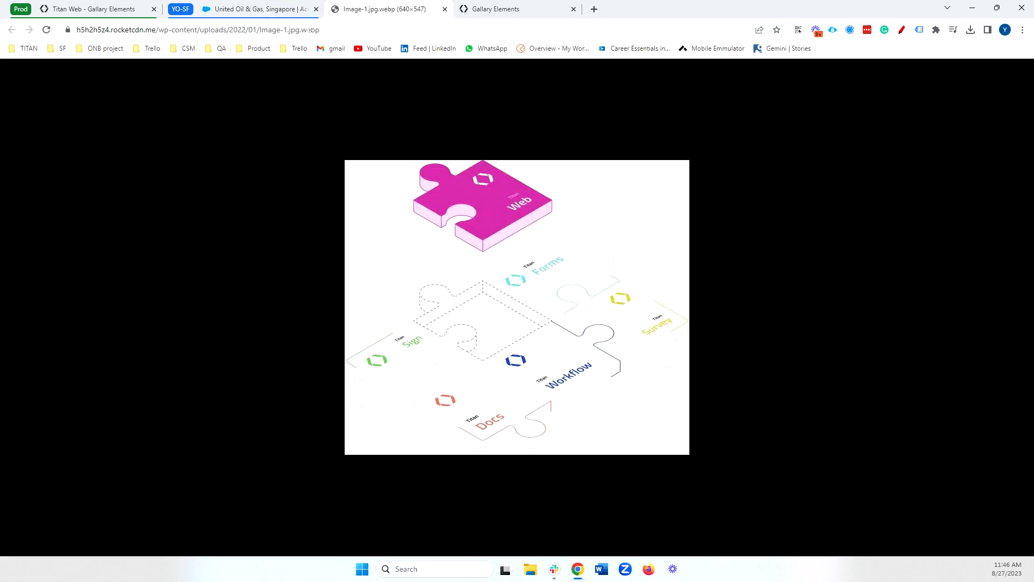
pyautogui.click(82, 8)
pyautogui.click(495, 9)
pyautogui.click(294, 253)
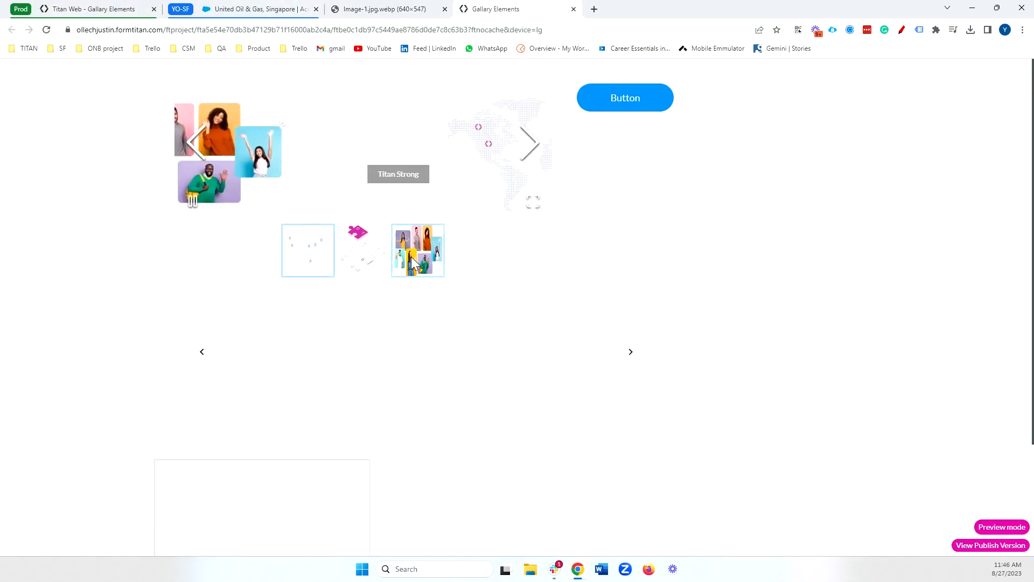
pyautogui.click(369, 262)
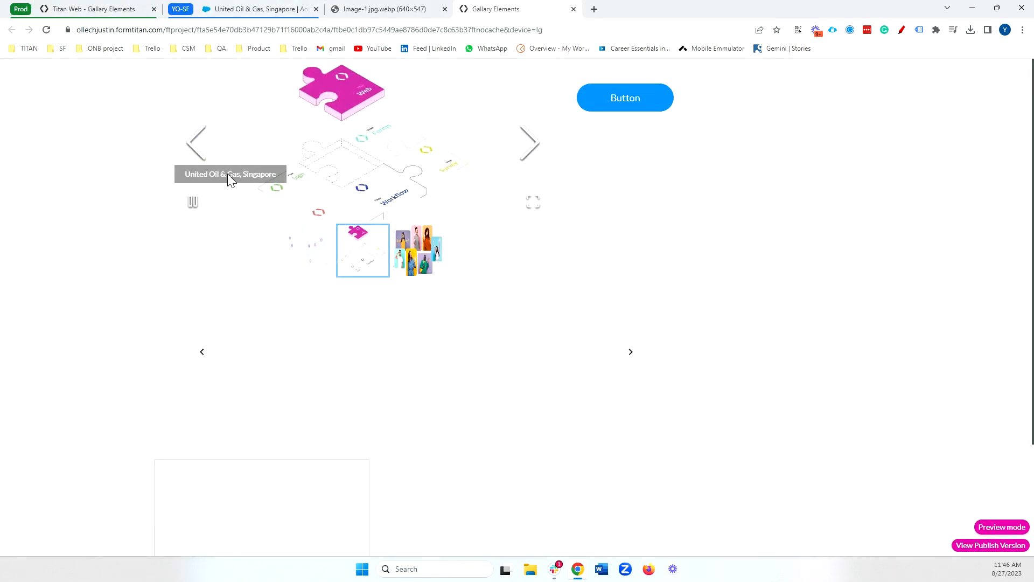
pyautogui.click(423, 255)
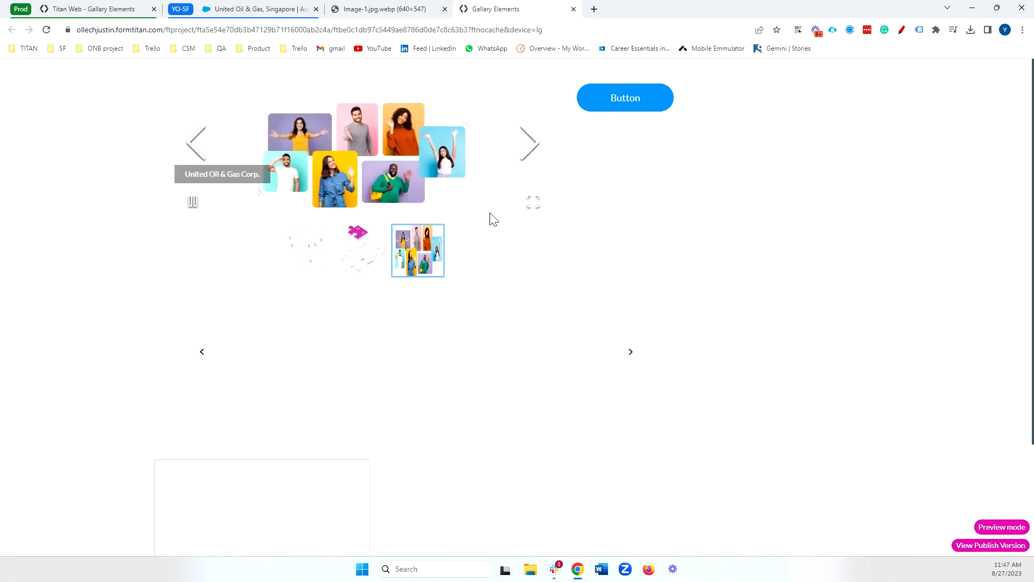
# Close the preview tabs and return to the Titan Web project.
pyautogui.click(574, 10)
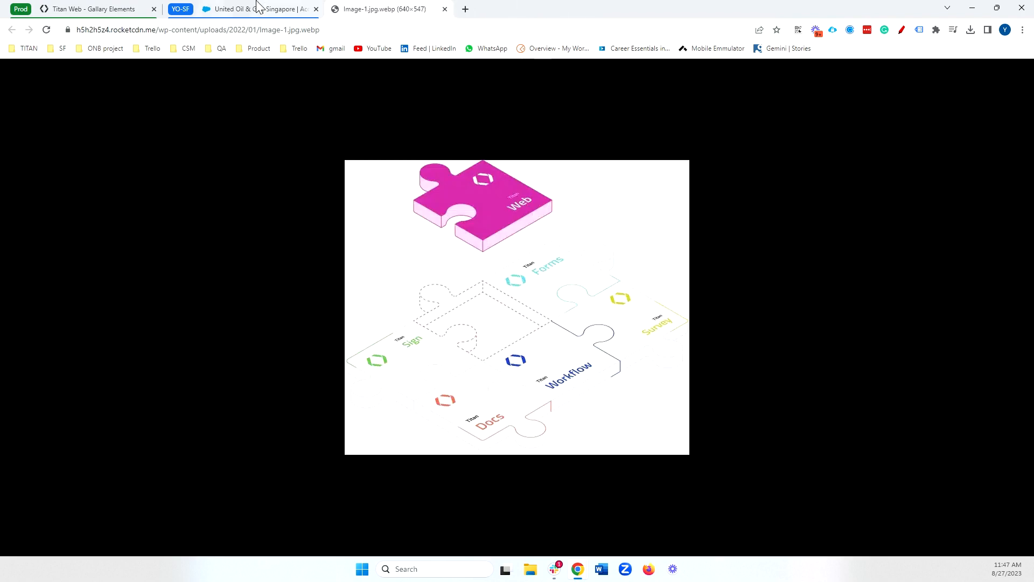
pyautogui.hotkey('ctrl', 'shift', 't')
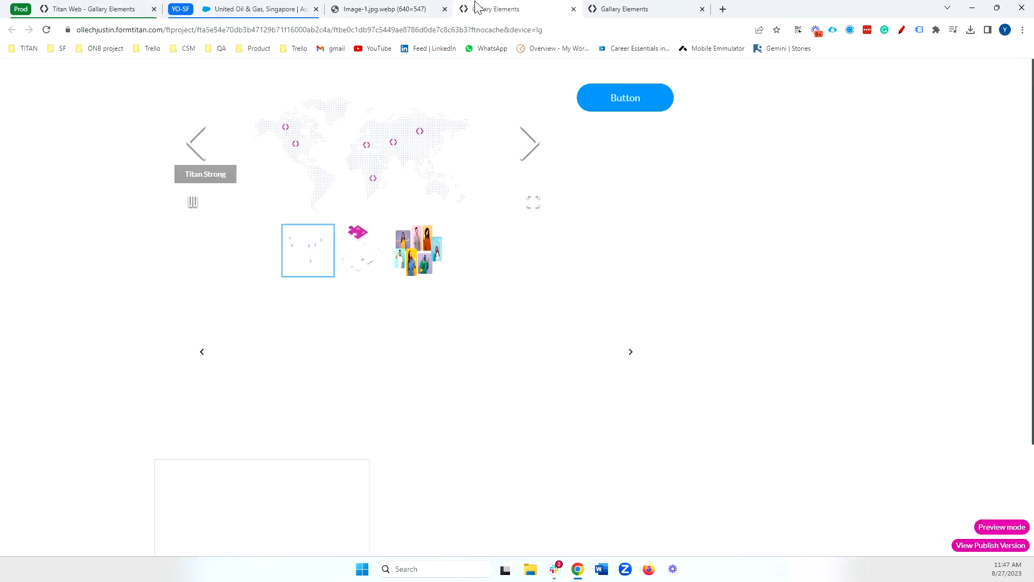
pyautogui.click(101, 7)
pyautogui.click(573, 9)
pyautogui.click(574, 9)
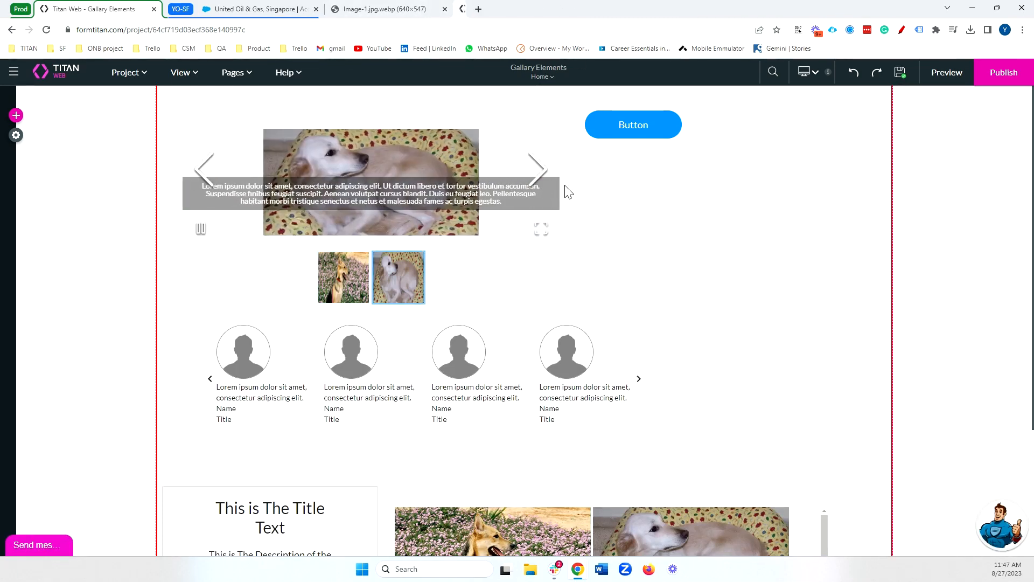
# Examine the Testimonials Carousel's Salesforce mapping of Image, Description, Title and Name, and close it without changes.
pyautogui.click(618, 411)
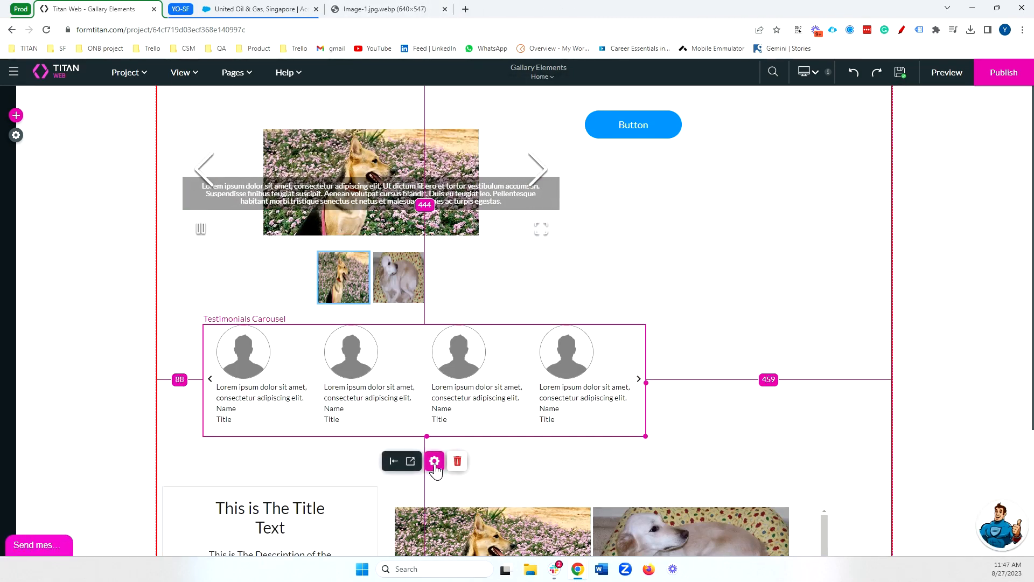
pyautogui.click(434, 461)
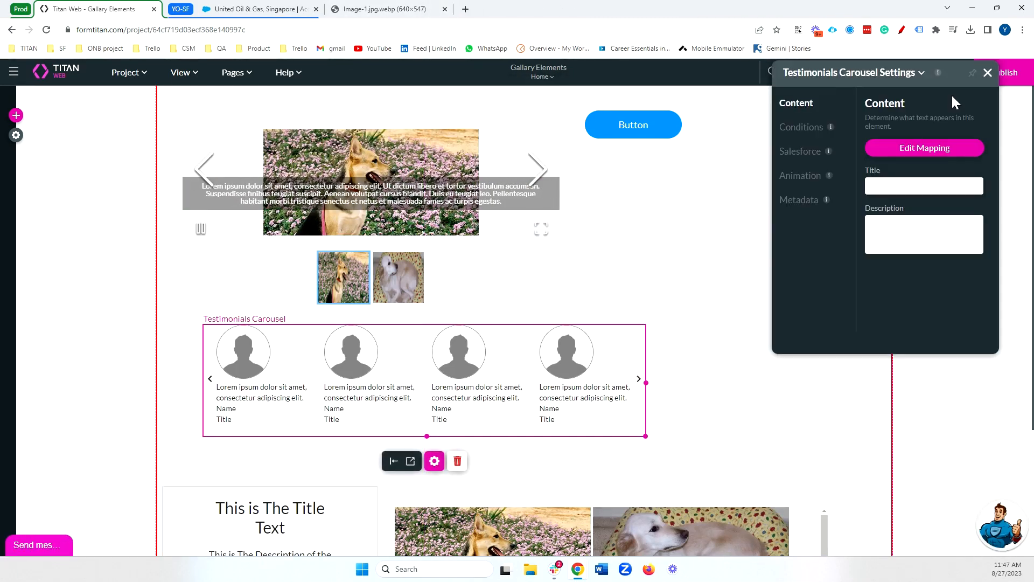
pyautogui.click(914, 152)
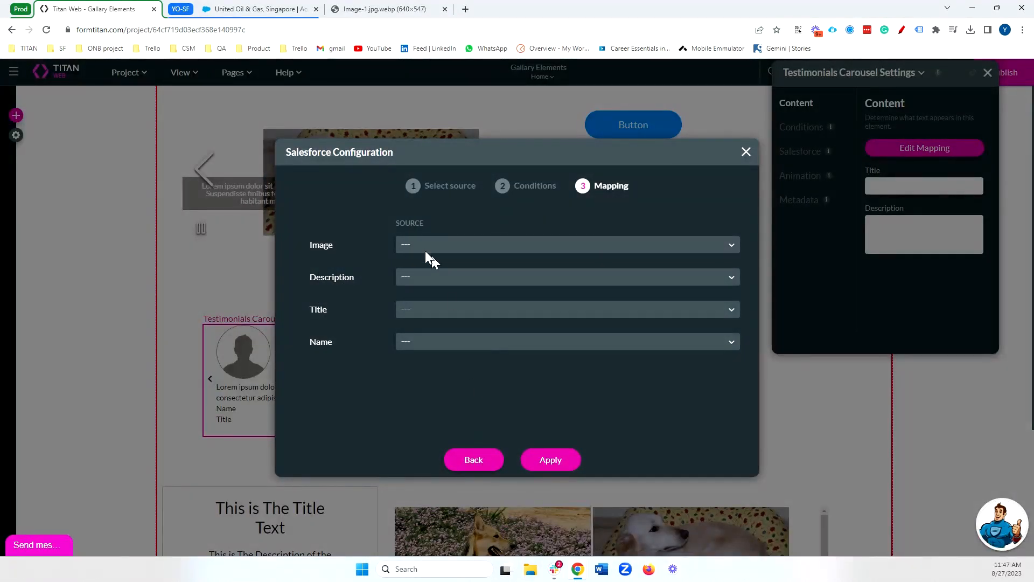
pyautogui.click(487, 464)
pyautogui.click(545, 466)
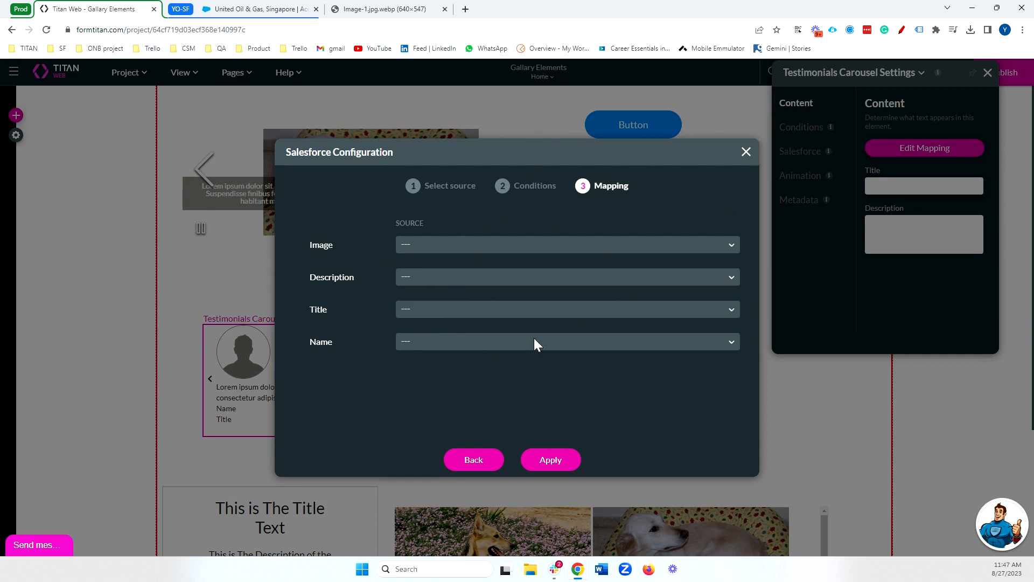
pyautogui.click(746, 152)
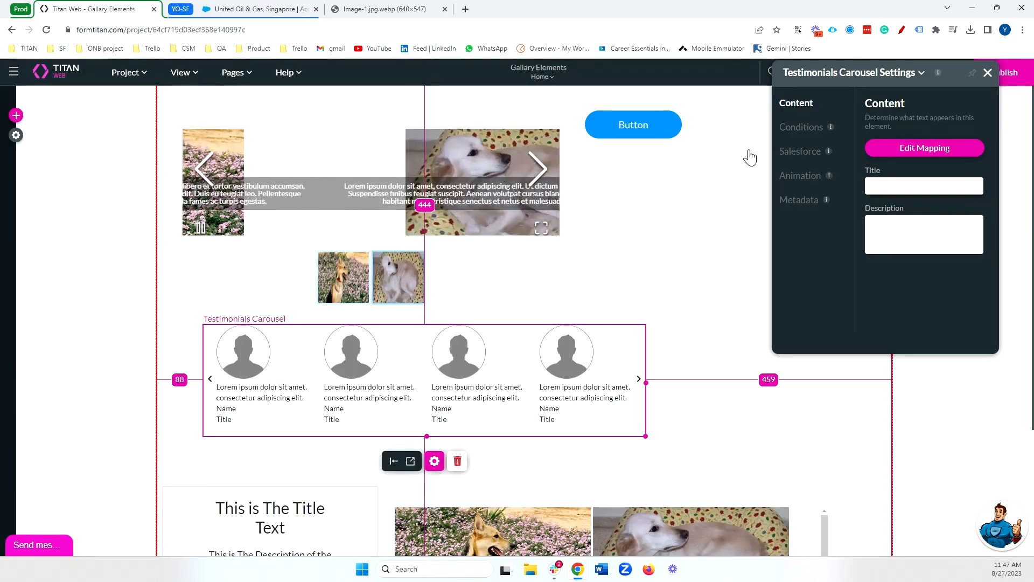
# Examine the content settings of the Extended Gallery and return to the Gallery Carousel's settings.
pyautogui.scroll(-2, 667, 333)
pyautogui.scroll(-1, 674, 331)
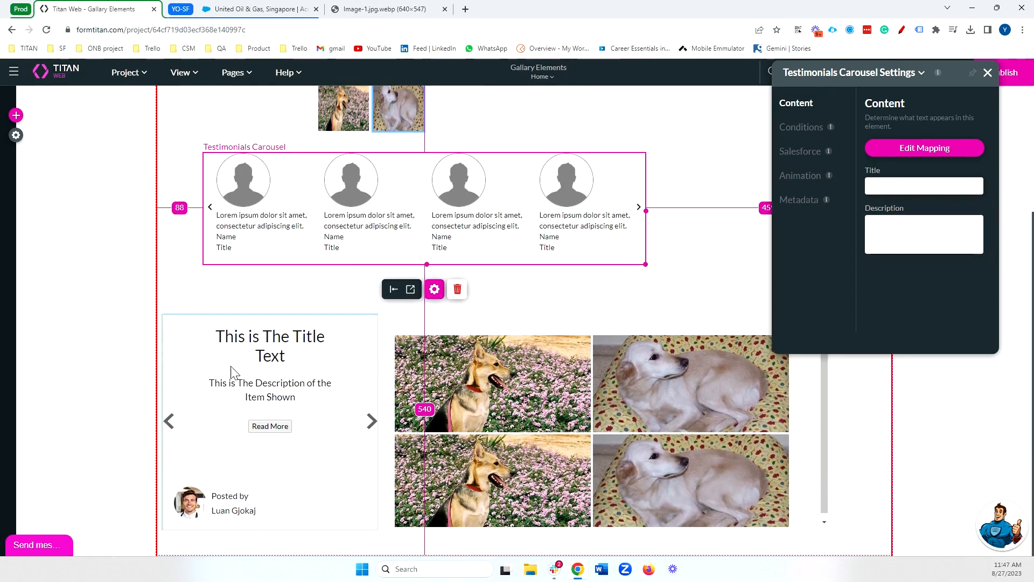
pyautogui.click(554, 457)
pyautogui.click(317, 457)
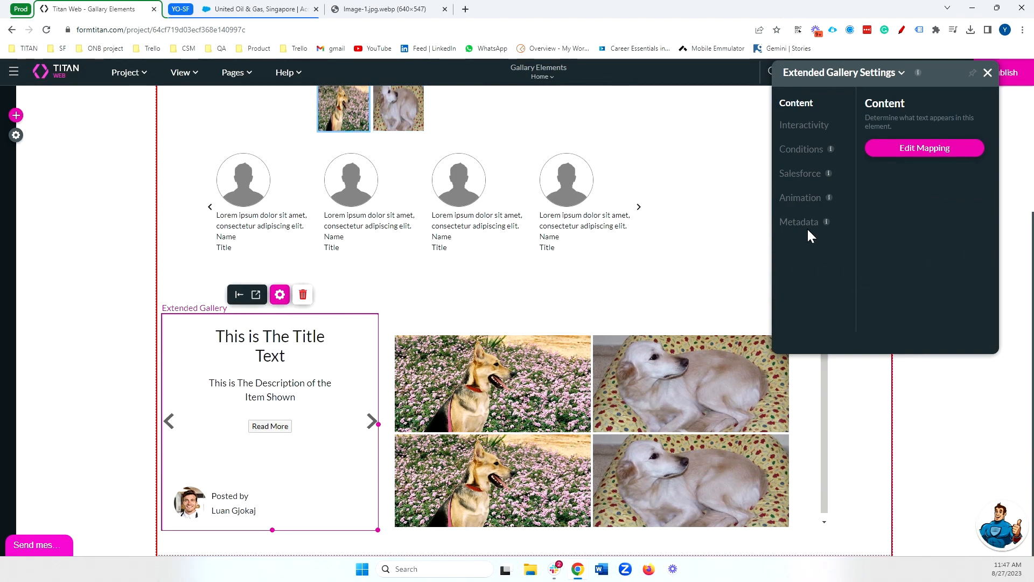
pyautogui.scroll(3, 662, 207)
pyautogui.click(464, 224)
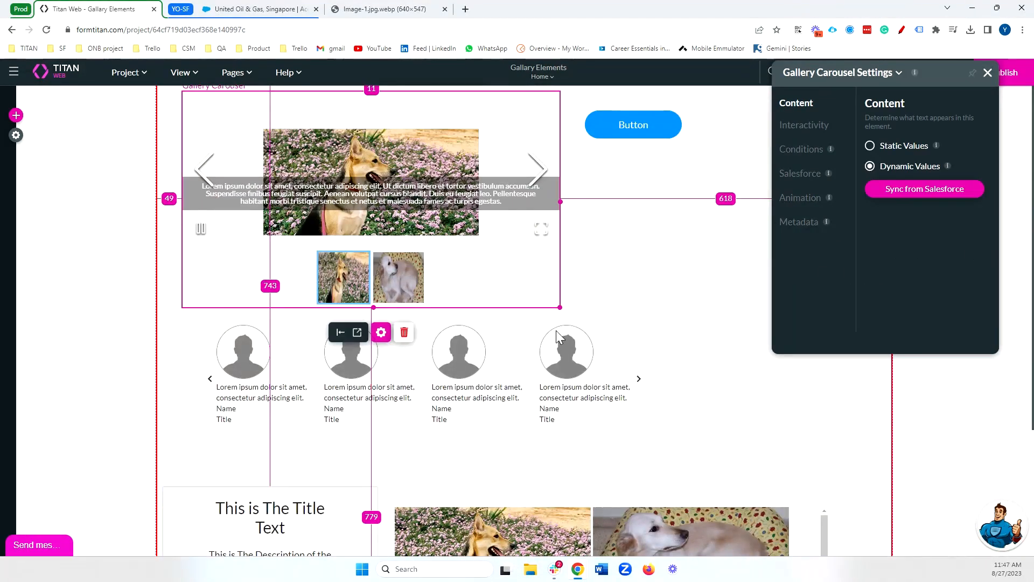
# Open the Gallery Carousel's interactivity settings, switch Show Nav off and back on, and close the Image-1.jpg.webp browser tab.
pyautogui.click(811, 129)
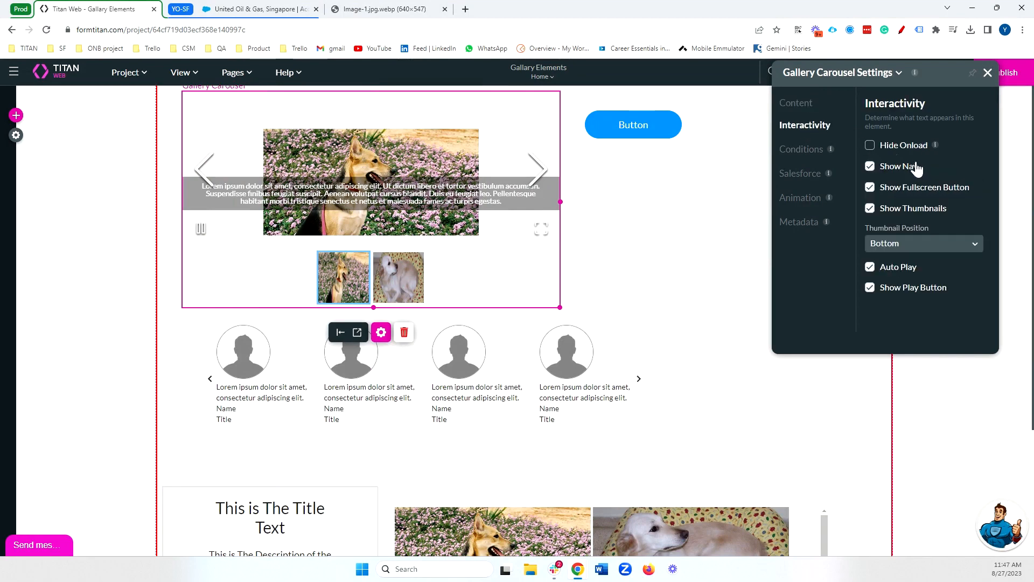
pyautogui.click(871, 170)
pyautogui.click(870, 170)
pyautogui.click(445, 9)
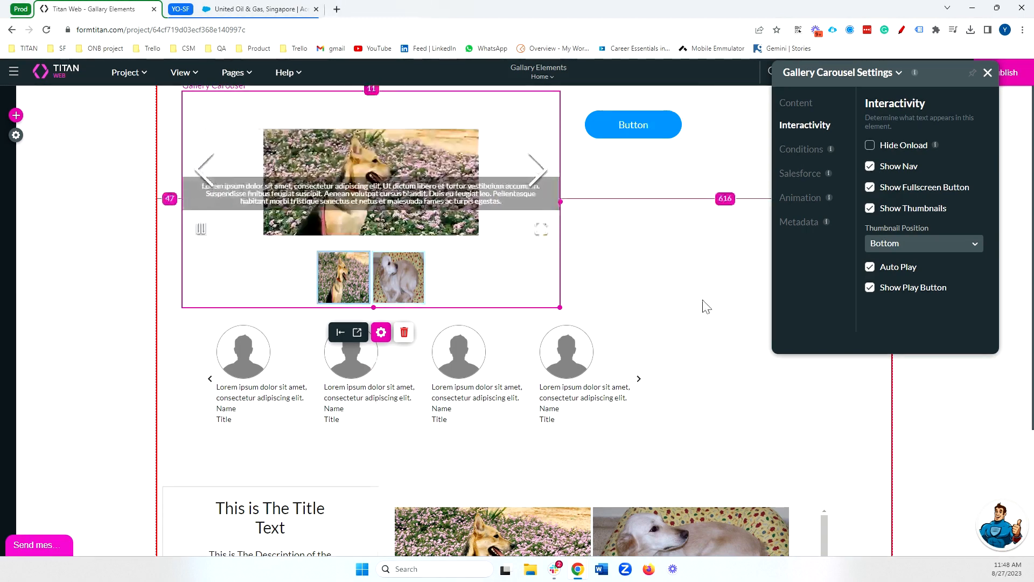
# Try switching the Gallery Carousel's Show Thumbnails option off and on again, leaving it enabled.
pyautogui.click(917, 210)
pyautogui.click(918, 210)
pyautogui.click(918, 211)
pyautogui.click(917, 211)
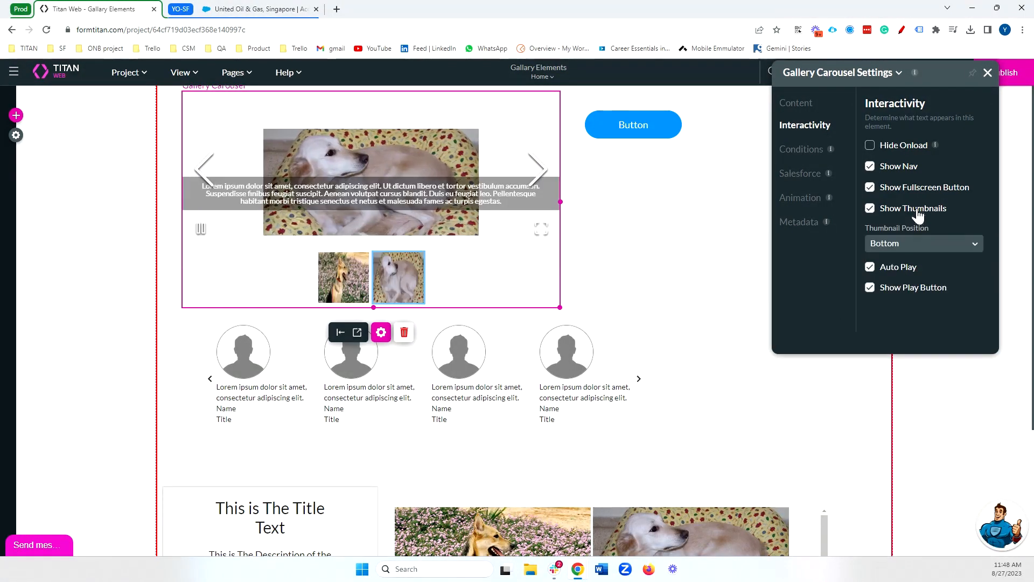
# Try the Right thumbnail position on the Gallery Carousel and return it to Bottom.
pyautogui.click(918, 243)
pyautogui.click(907, 290)
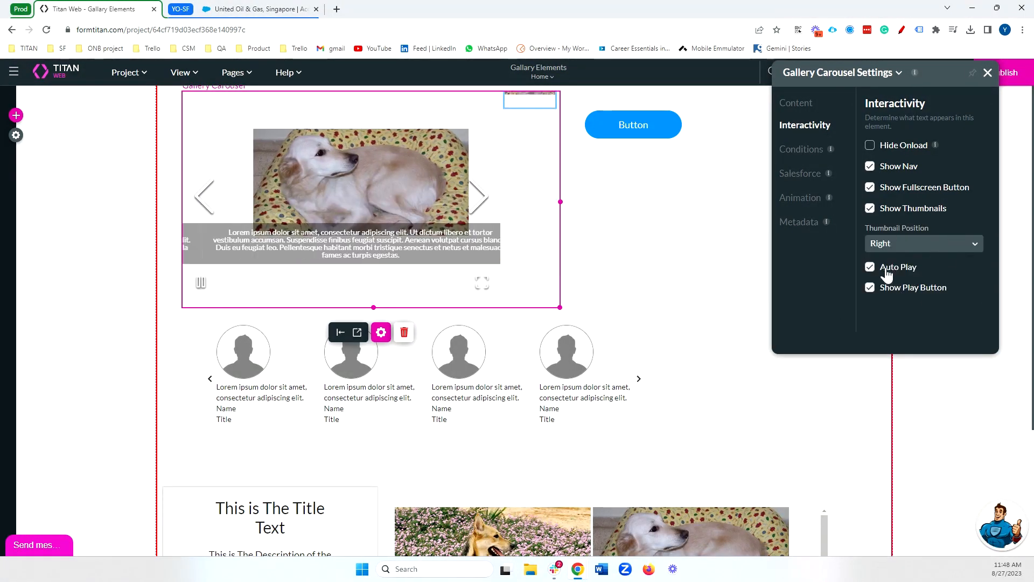
pyautogui.click(930, 249)
pyautogui.click(913, 309)
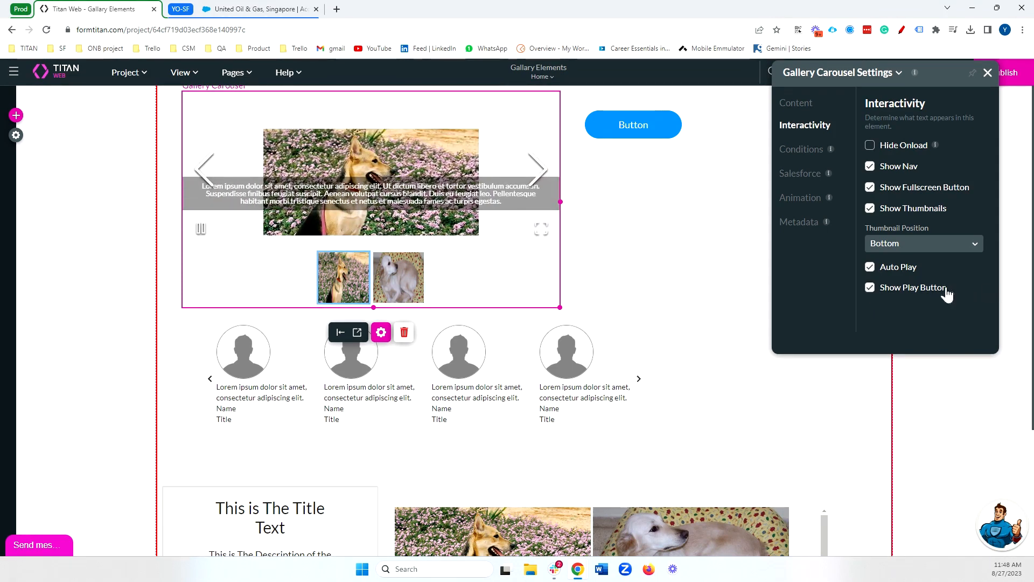
# Check the Testimonials Carousel's settings, and try the Extended Gallery's Autoplay interactivity option on and back off.
pyautogui.click(512, 370)
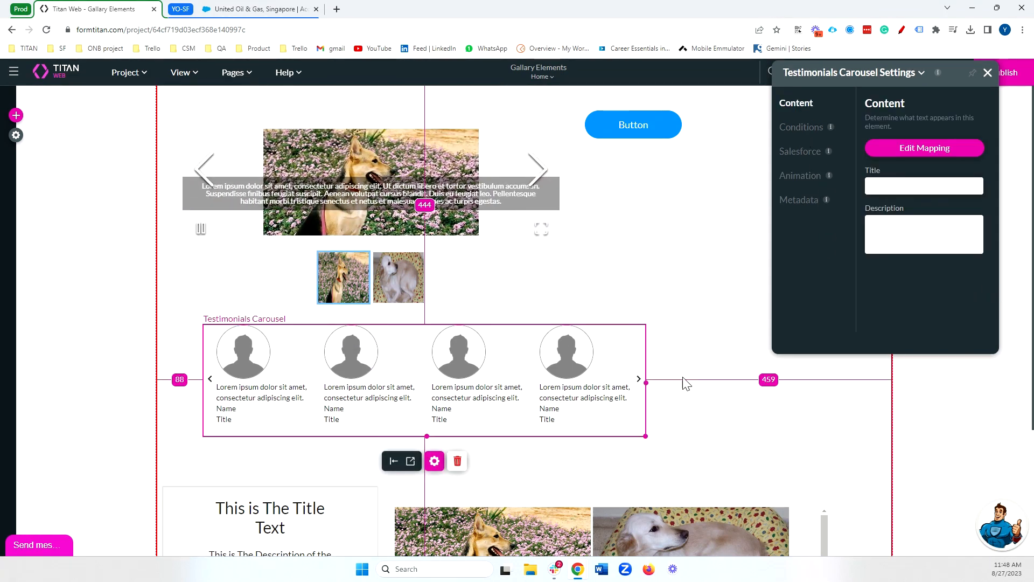
pyautogui.scroll(-2, 684, 380)
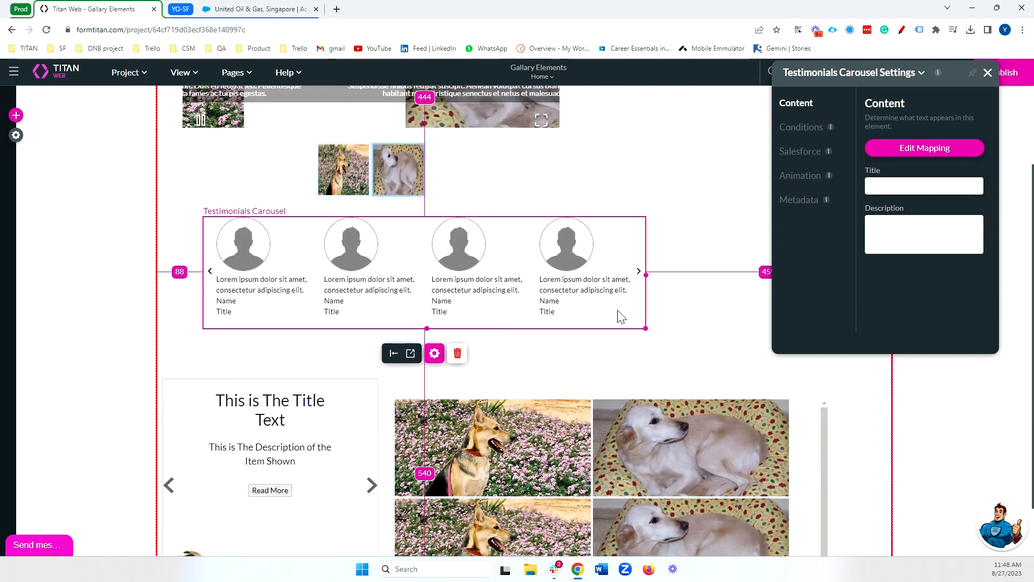
pyautogui.click(286, 451)
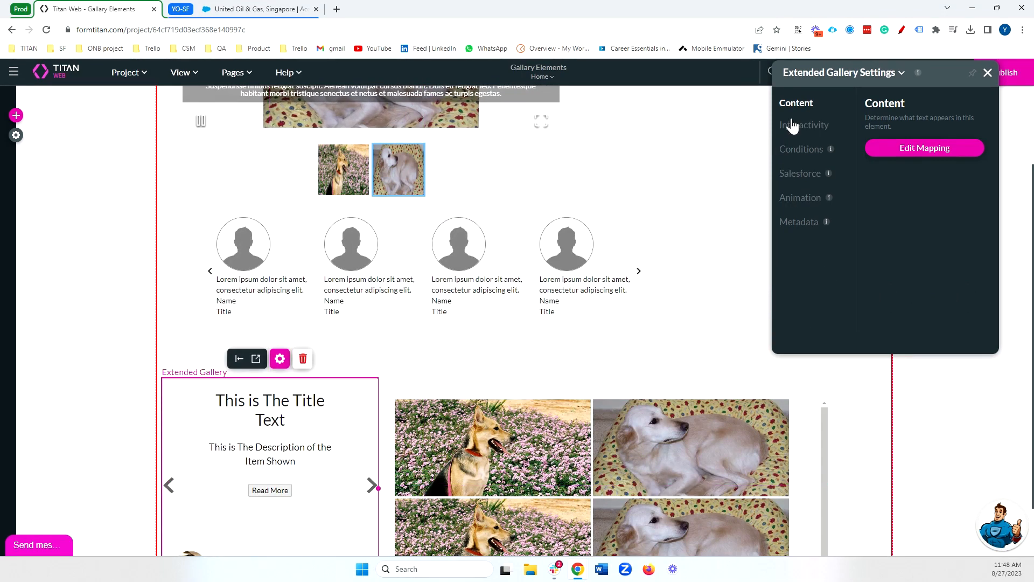
pyautogui.click(811, 126)
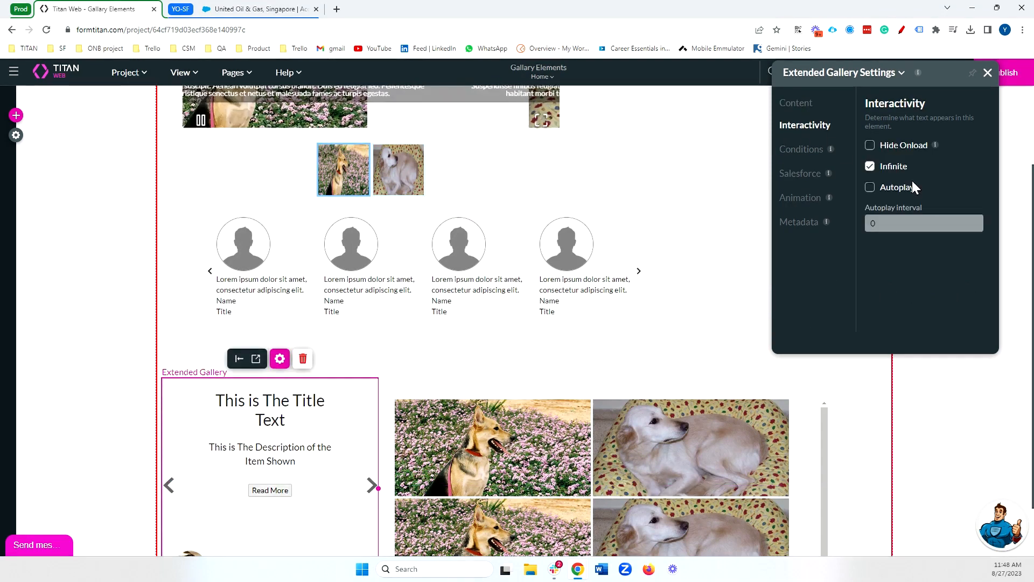
pyautogui.click(870, 188)
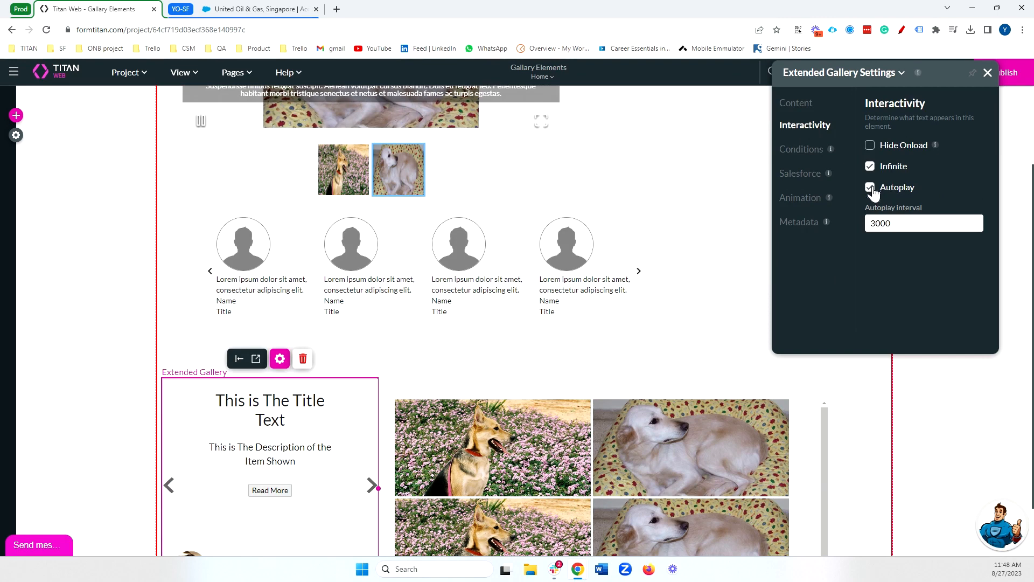
pyautogui.click(874, 187)
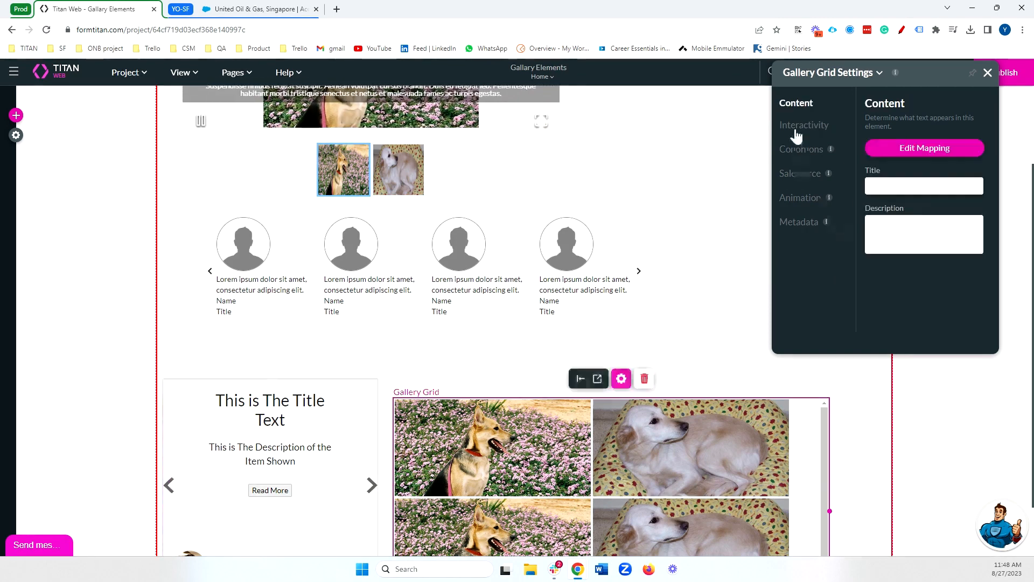
# Examine the Gallery Grid's interactivity settings and move the settings window clear of the Preview and Publish controls.
pyautogui.click(797, 129)
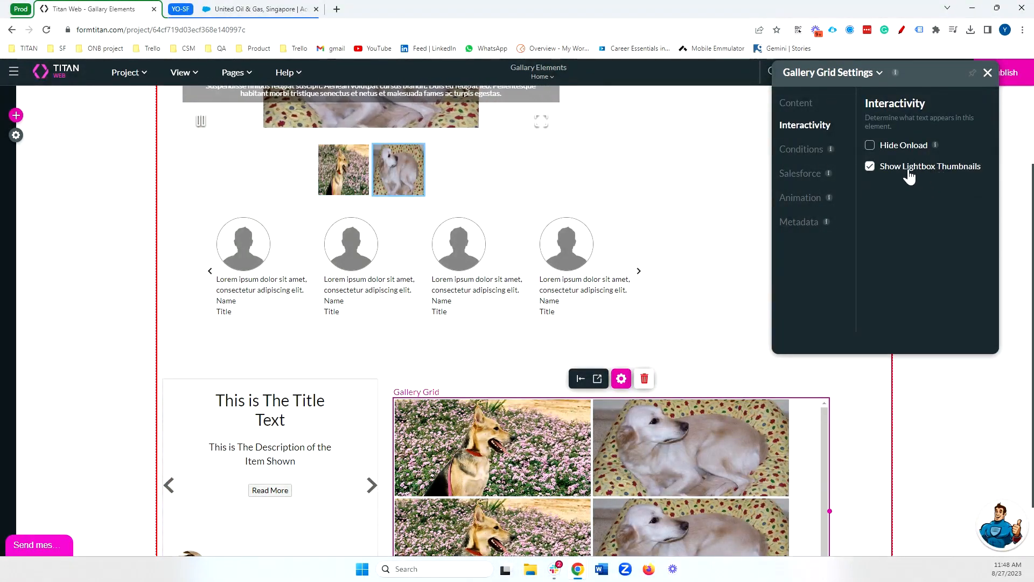
pyautogui.moveTo(814, 82); pyautogui.dragTo(969, 99)
pyautogui.scroll(2, 742, 203)
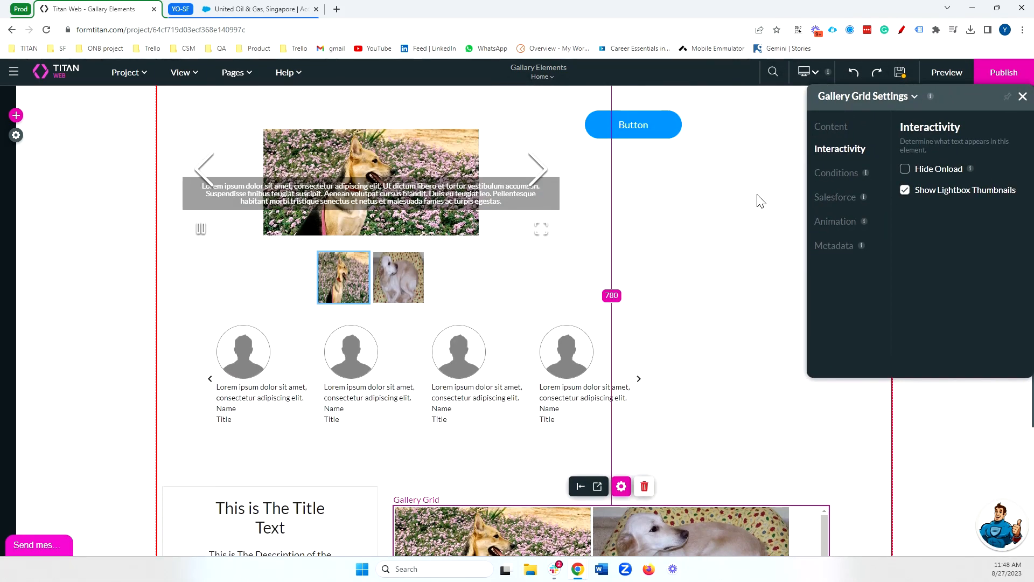